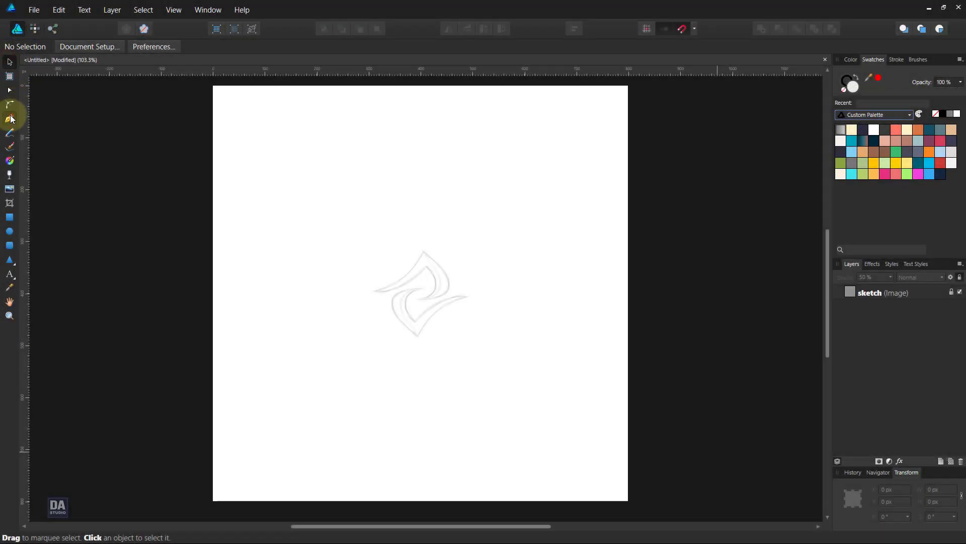
- Set the Pen tool to no fill and a red 0.1 pt stroke
left_click(11, 119)
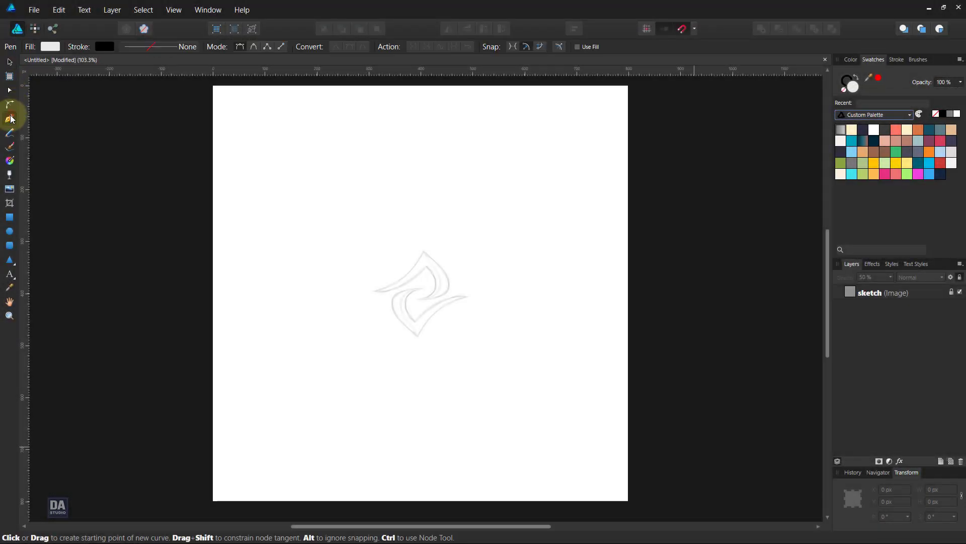
left_click(844, 89)
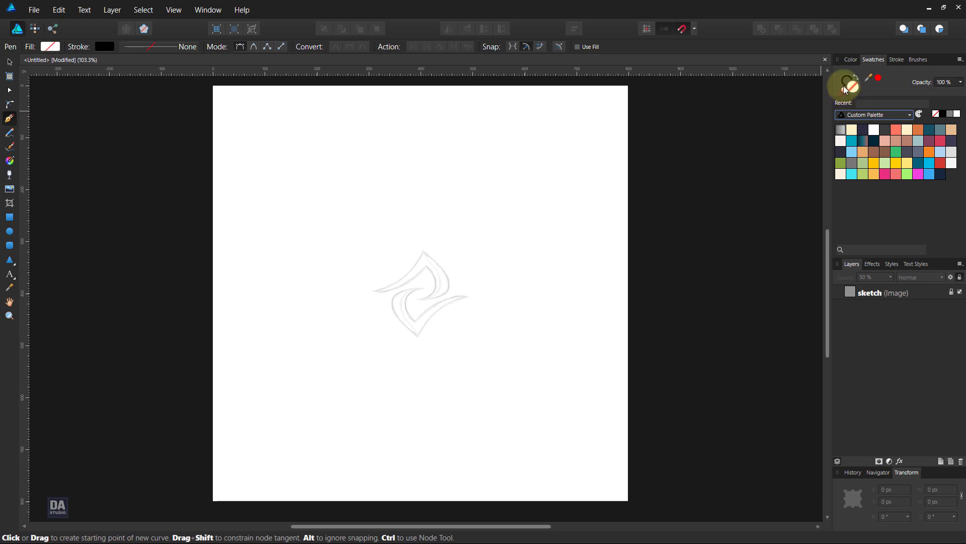
left_click(945, 147)
left_click(896, 60)
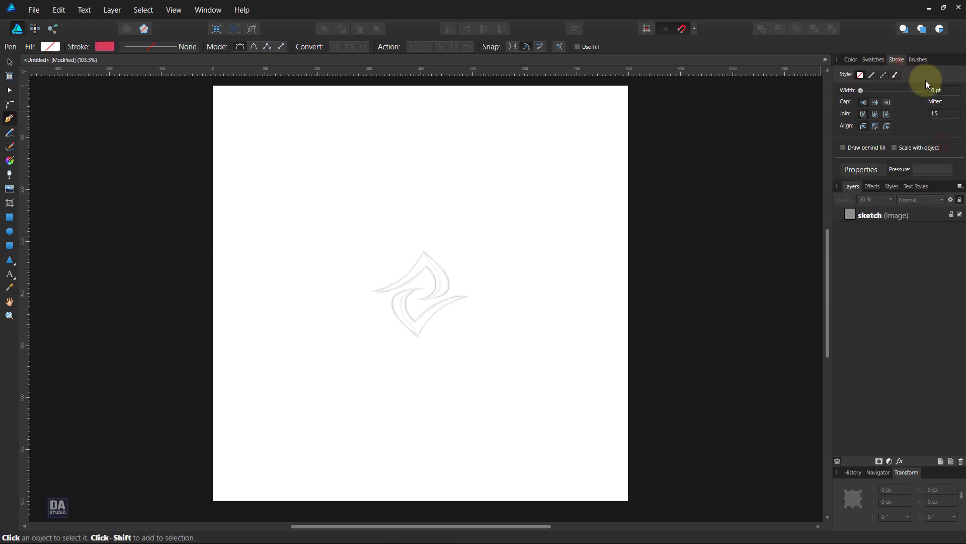
left_click(874, 60)
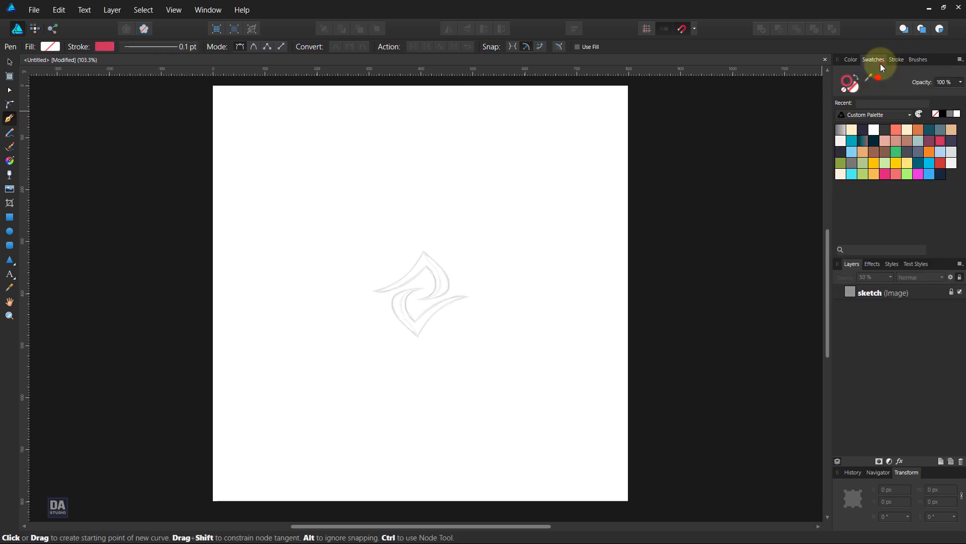
- Zoom and pan to enlarge the sketch for tracing
scroll(424, 302, "up", 3)
scroll(424, 302, "up", 2)
scroll(426, 302, "up", 2)
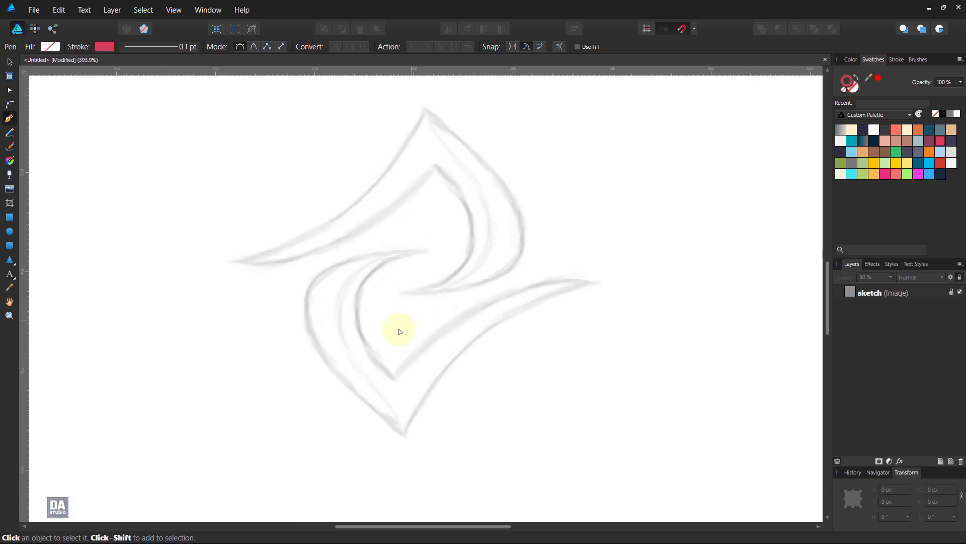
left_click_drag(390, 375, 416, 283)
scroll(412, 272, "down", 1)
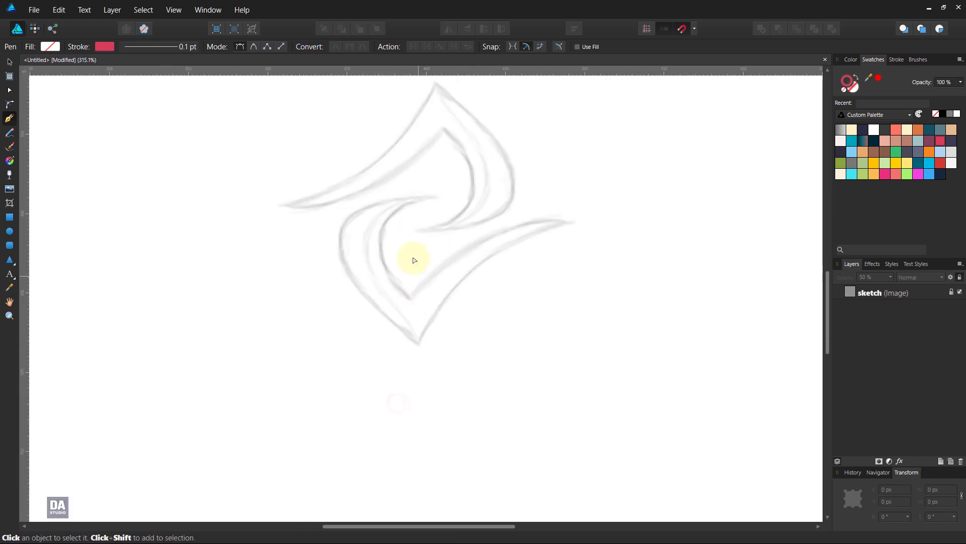
- Trace the lower arm's inner edge from its tip to a sharp right-arm point
left_click(442, 195)
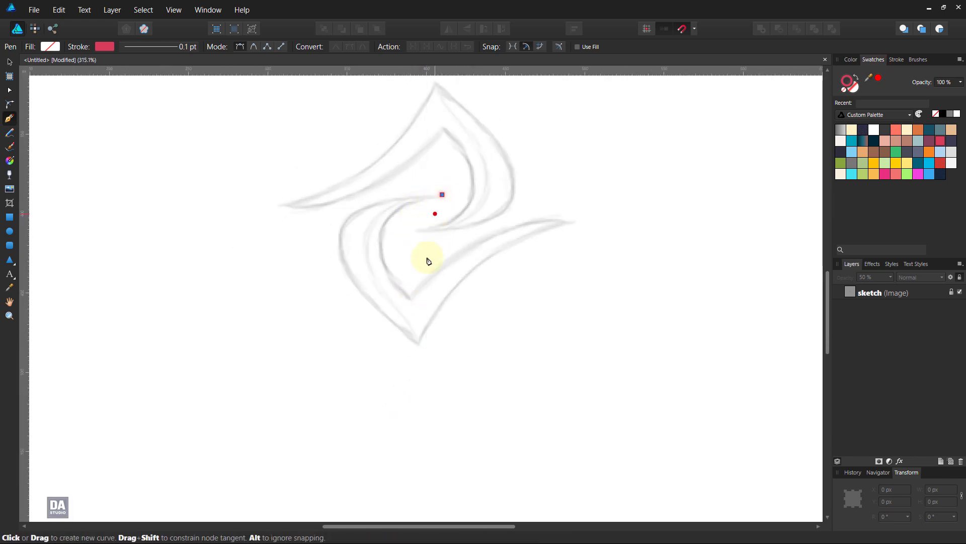
left_click_drag(411, 296, 479, 368)
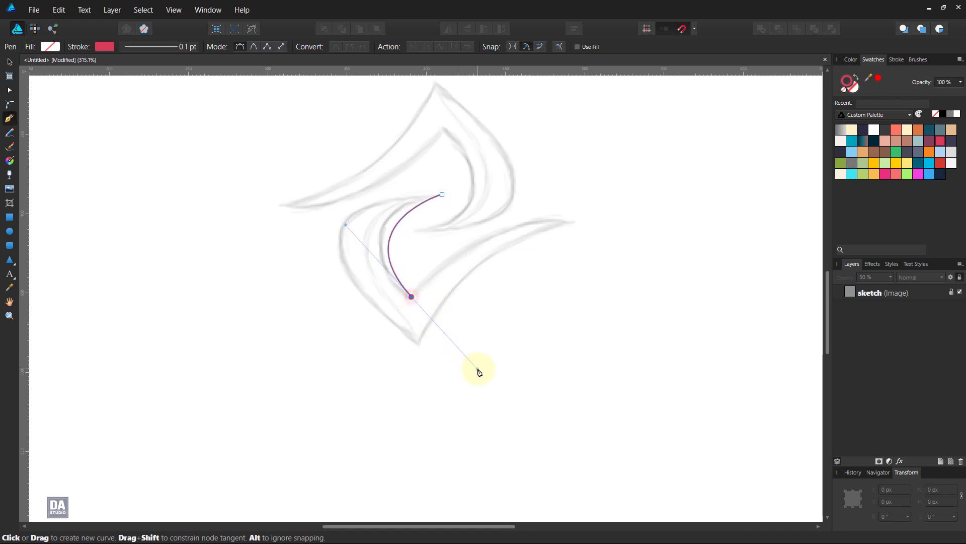
left_click_drag(399, 217, 388, 217)
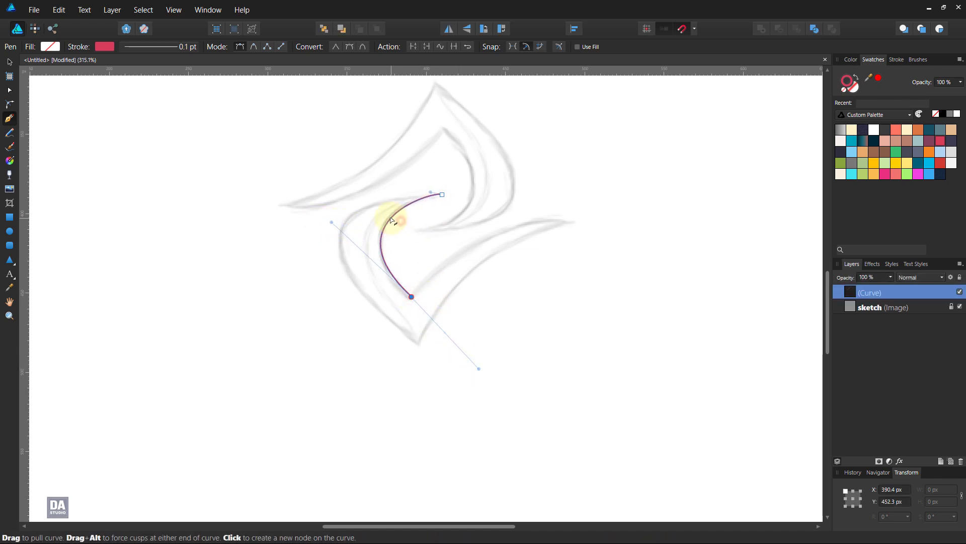
left_click_drag(431, 194, 422, 200)
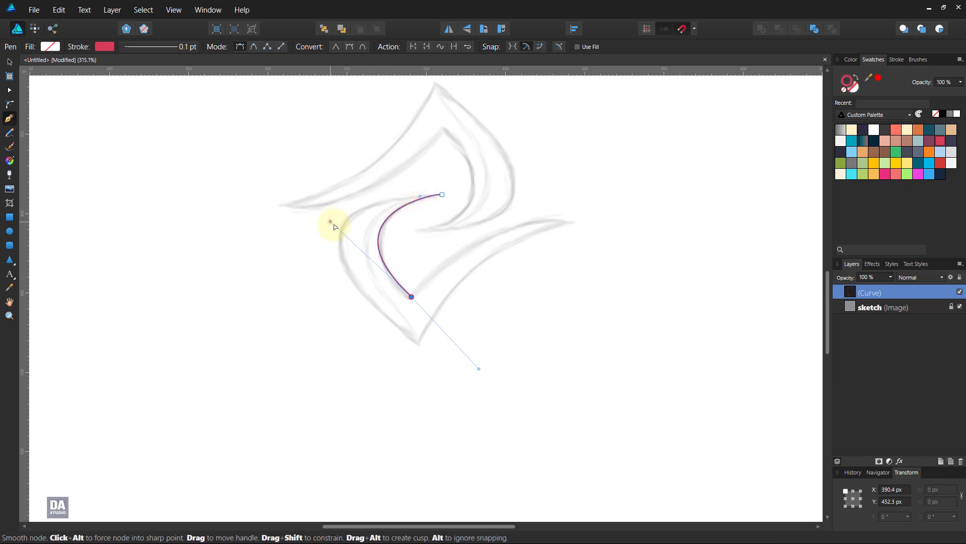
left_click_drag(330, 222, 333, 228)
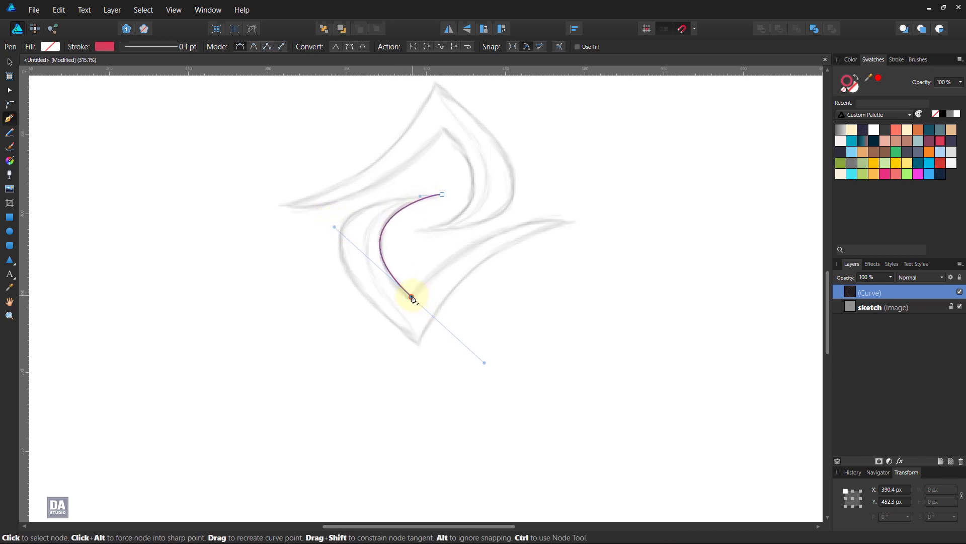
left_click(411, 296)
left_click_drag(578, 221, 661, 246)
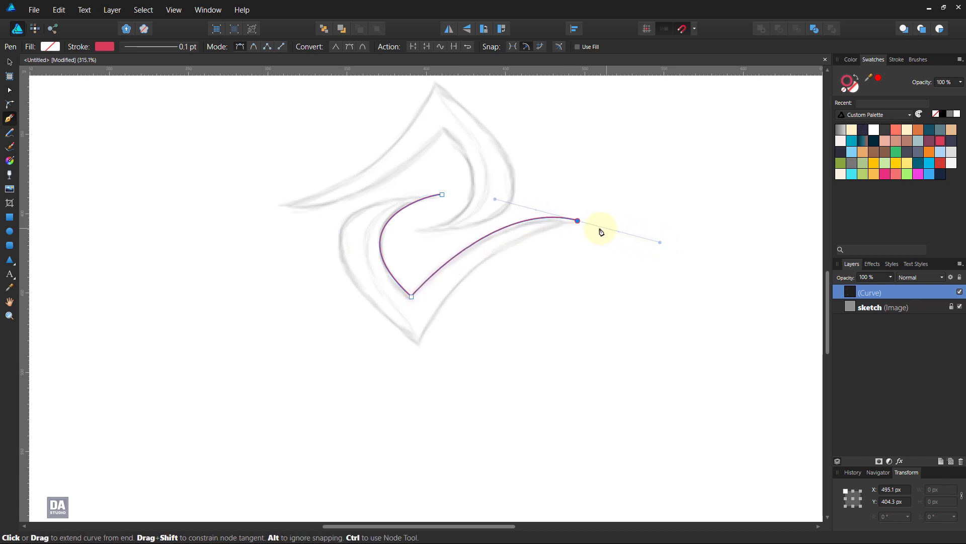
left_click(577, 220)
- Extend to the sharp bottom point and close the path along the outer edge
left_click_drag(420, 346, 368, 450)
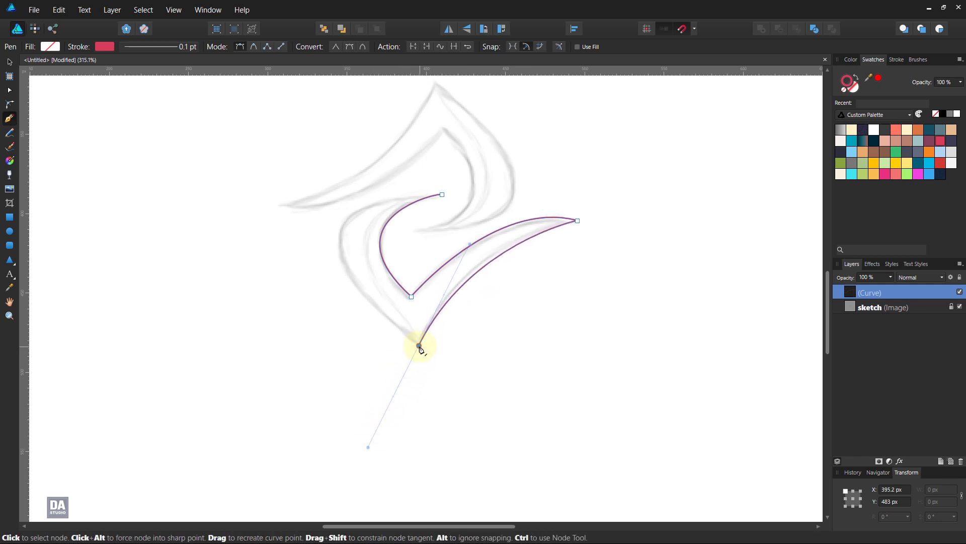
left_click(419, 346)
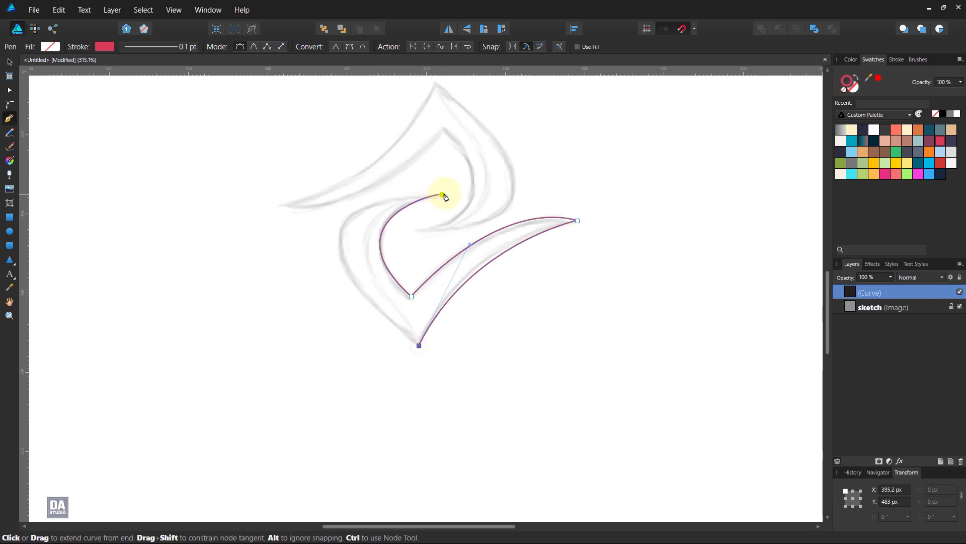
left_click_drag(442, 194, 468, 184)
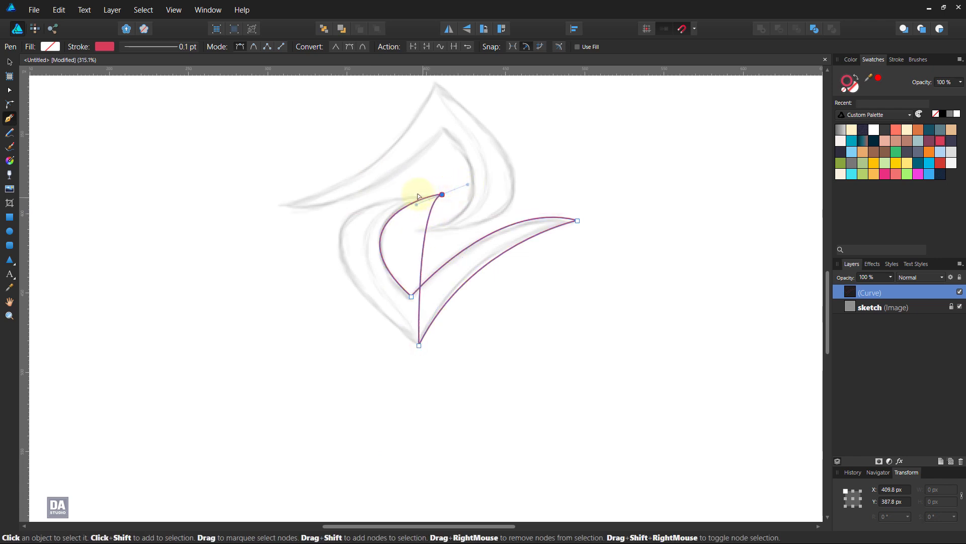
left_click_drag(417, 207, 323, 203)
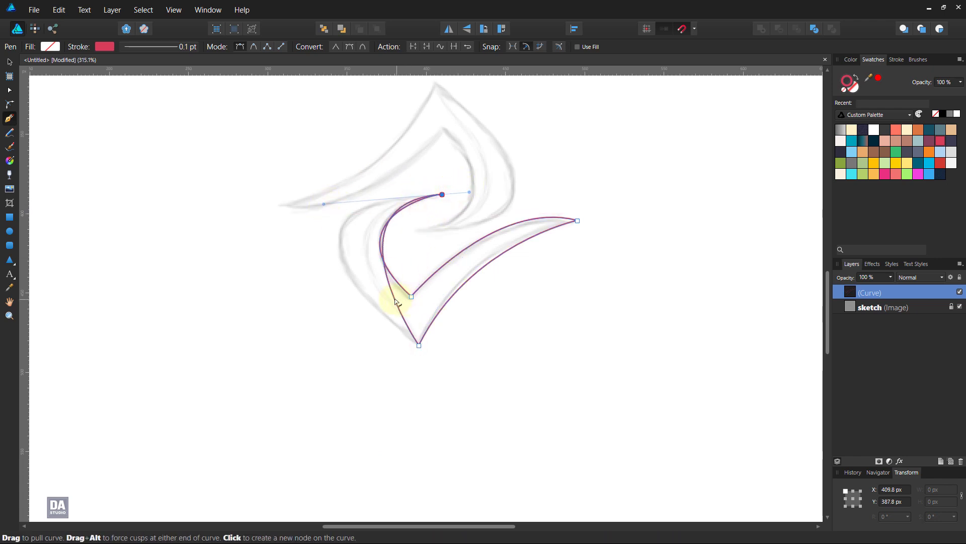
left_click_drag(368, 298, 352, 272)
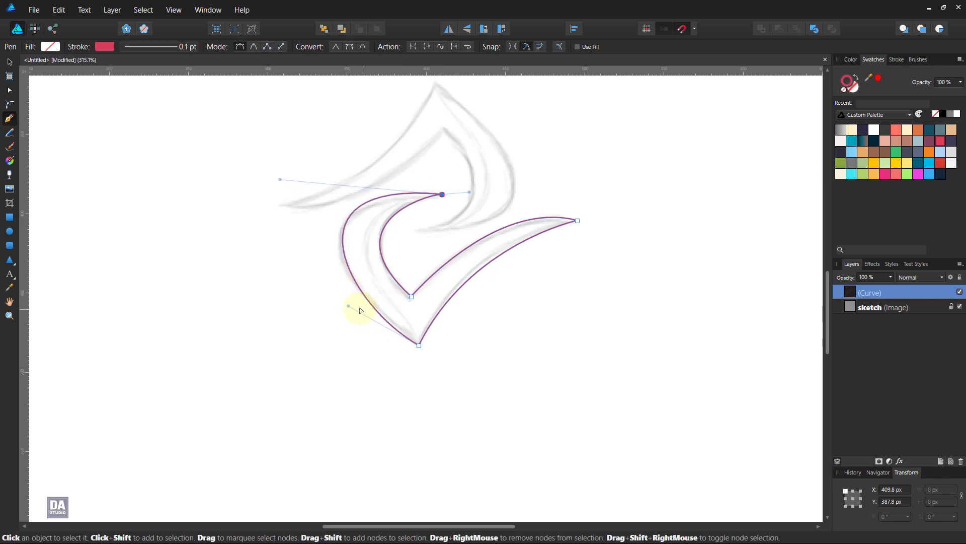
left_click_drag(349, 307, 330, 291)
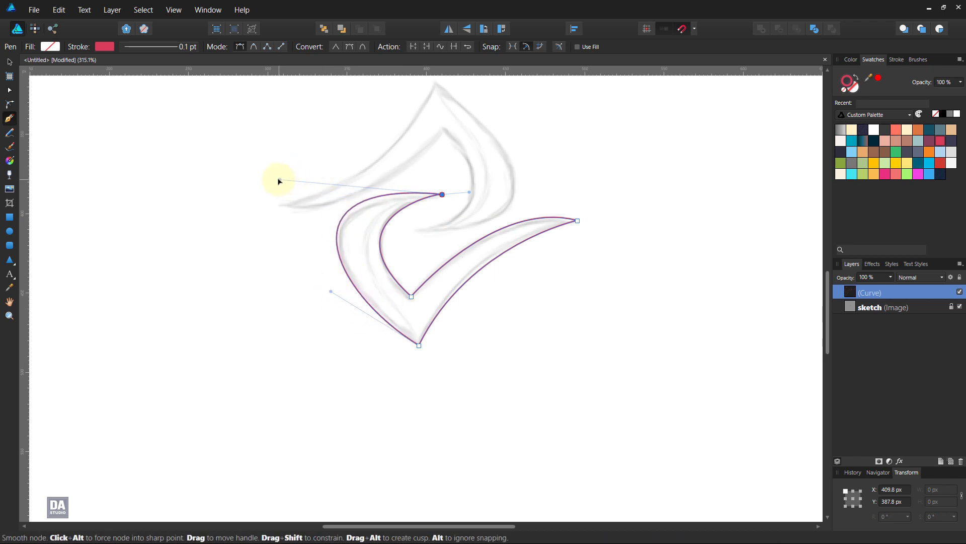
left_click_drag(280, 179, 276, 189)
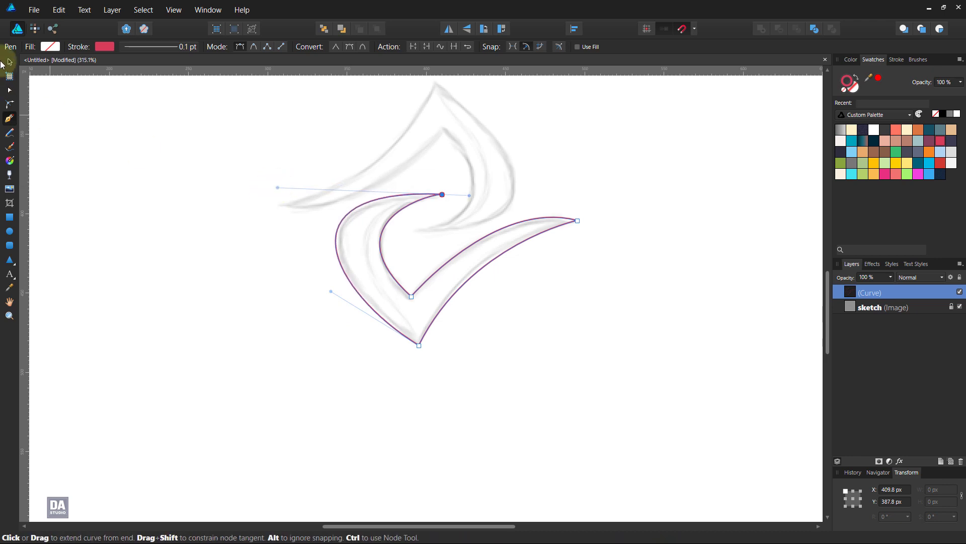
- Fill the traced arm solid dark navy with no stroke
key("v")
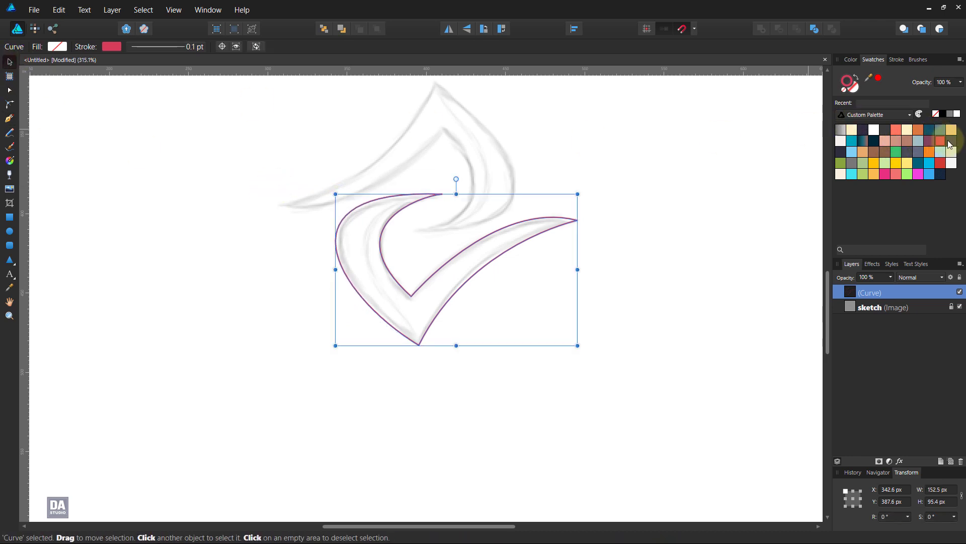
left_click(950, 142)
left_click(858, 77)
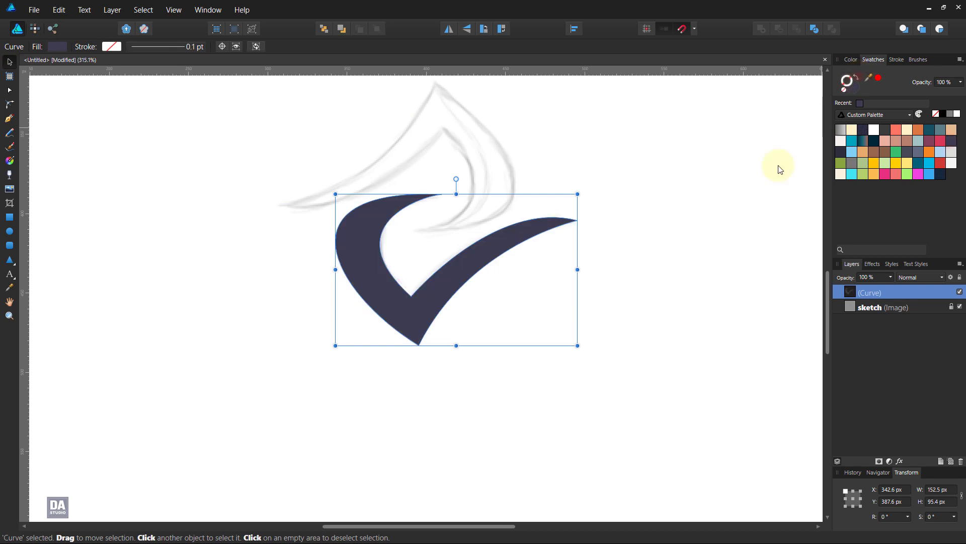
left_click(644, 215)
left_click_drag(407, 172, 382, 278)
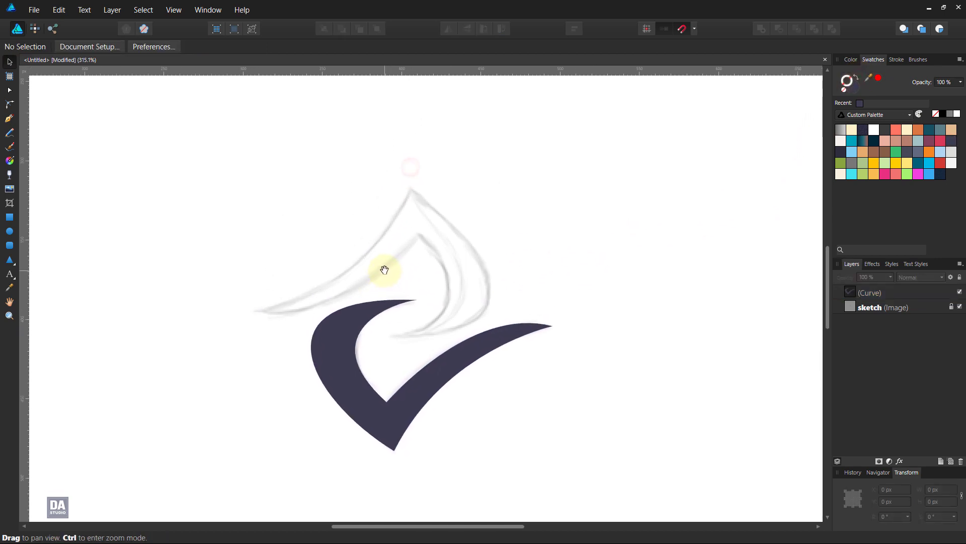
left_click(481, 341)
- Duplicate the navy arm, rotate it 180° and align it as the upper arm
right_click(884, 298)
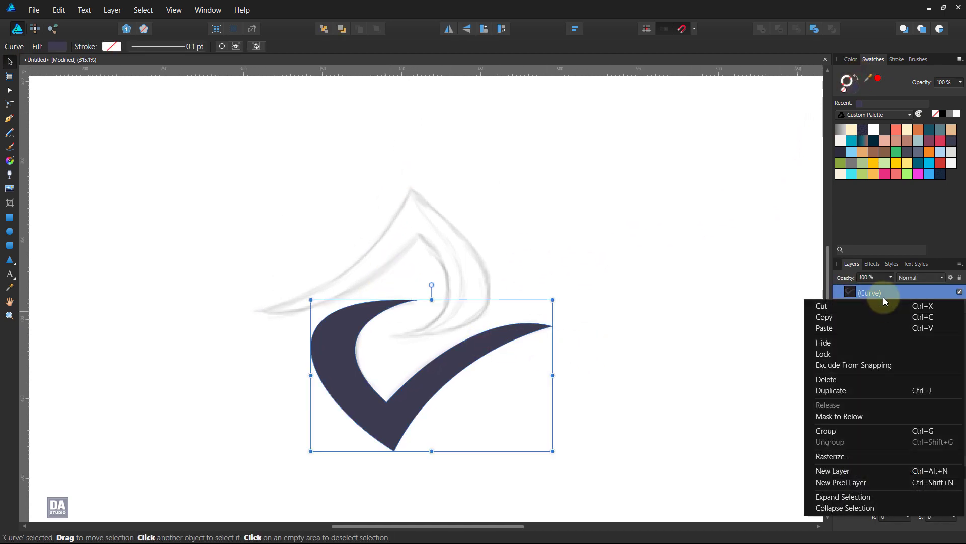
left_click(871, 387)
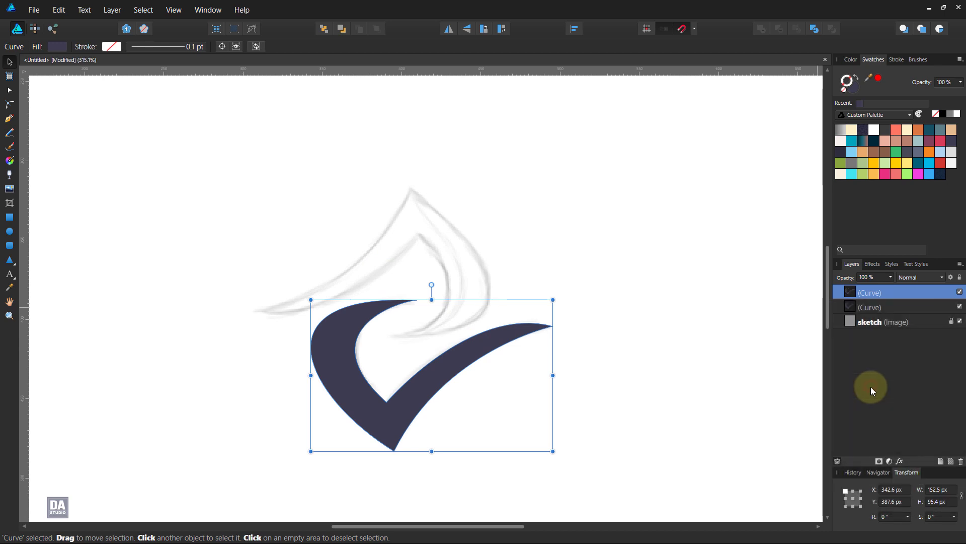
left_click(483, 29)
mouse_move(537, 354)
left_mouse_down()
mouse_move(491, 316)
mouse_move(464, 265)
mouse_move(461, 280)
left_mouse_up()
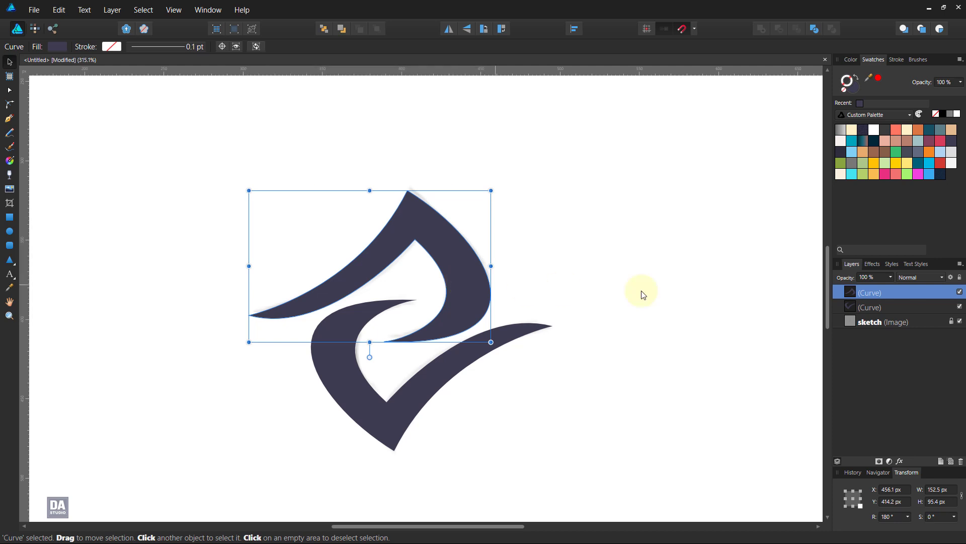
left_click(622, 317)
left_click(459, 320)
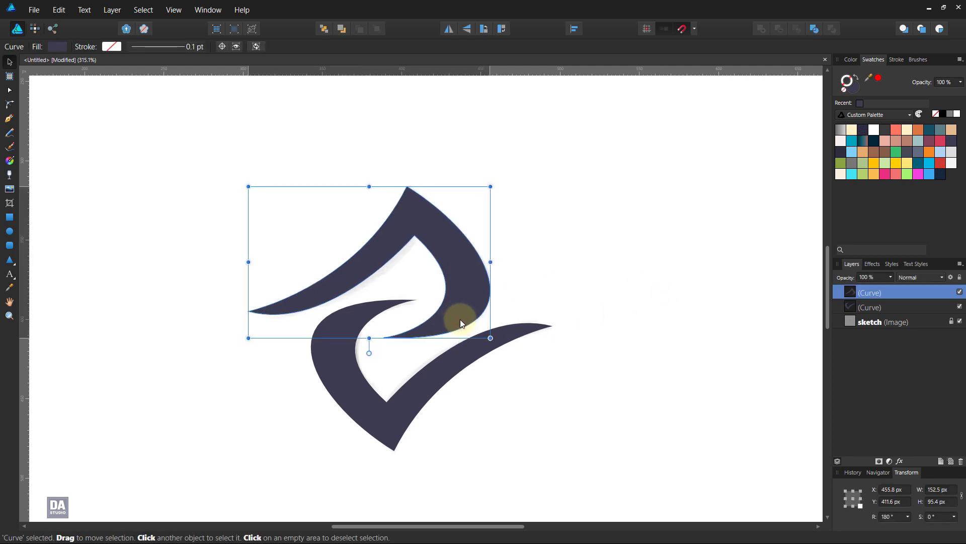
left_click_drag(460, 319, 460, 325)
left_click(615, 316)
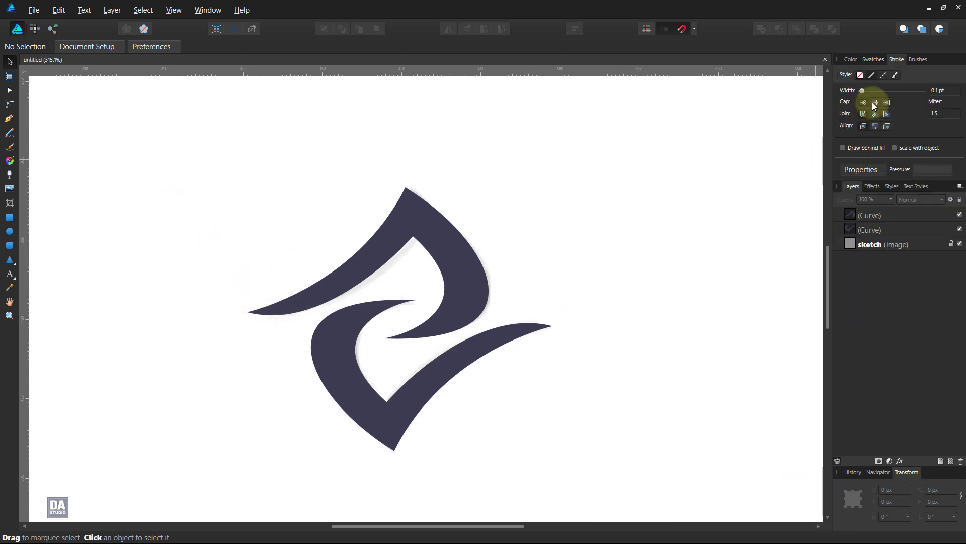
- Fill the lower arm with a pink-red Fancy Gradient, no stroke, and the upper arm purple
left_click(877, 60)
left_click(874, 115)
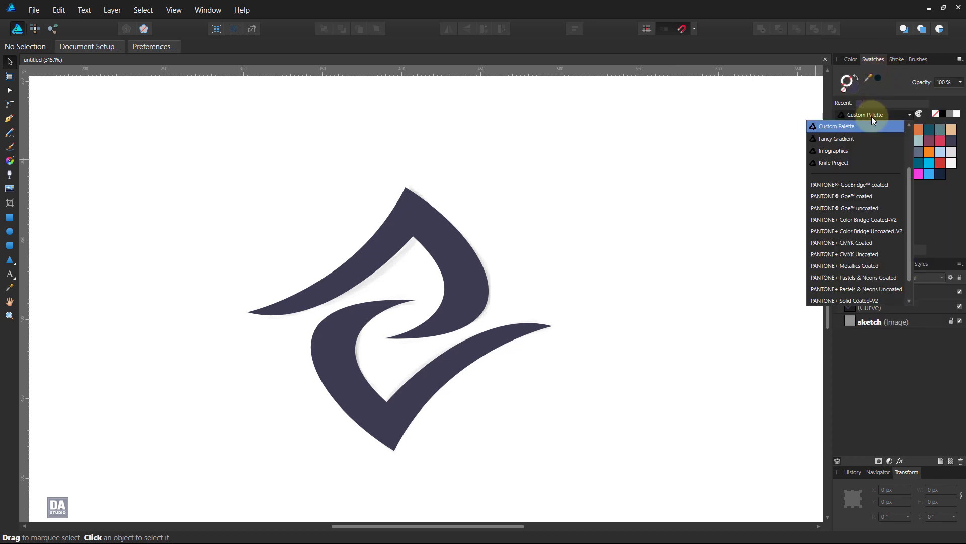
left_click(867, 138)
left_click(463, 352)
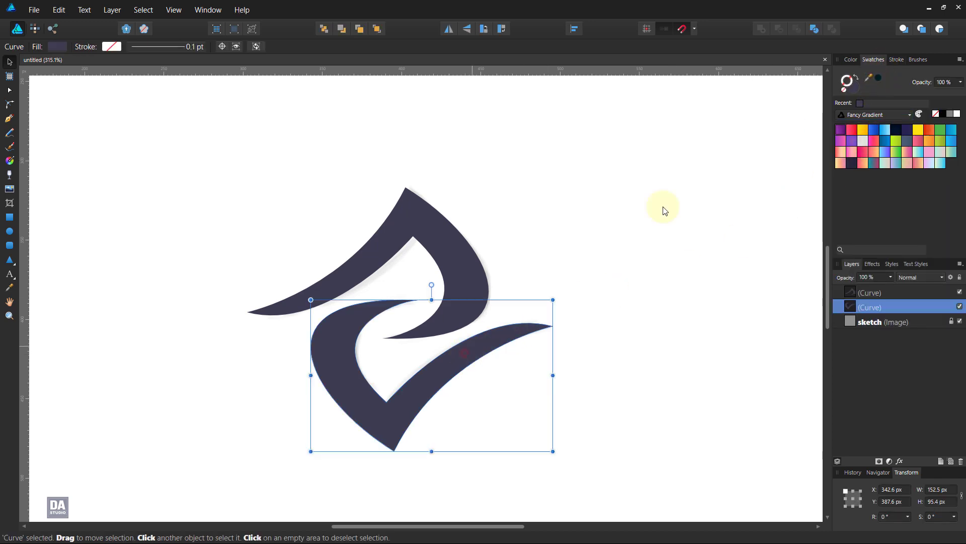
left_click(870, 128)
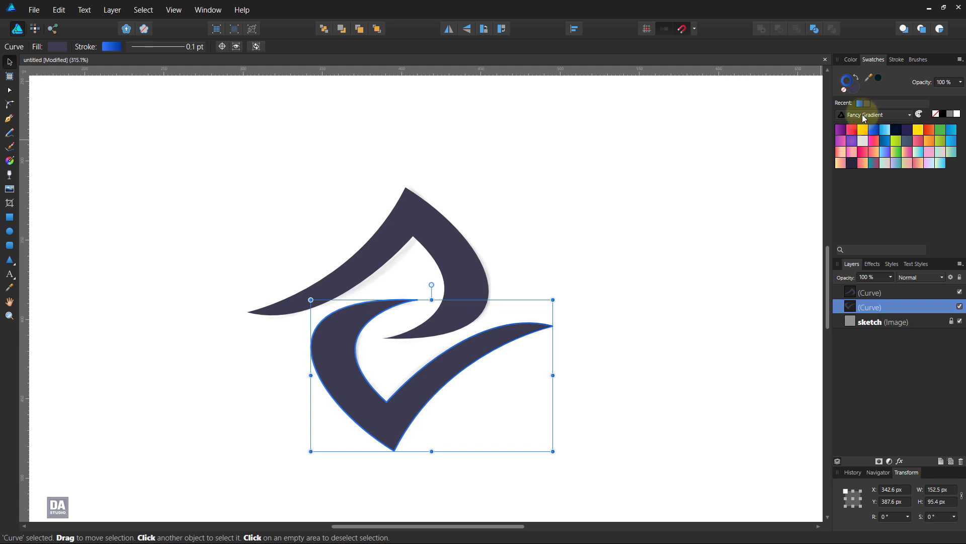
left_click(845, 90)
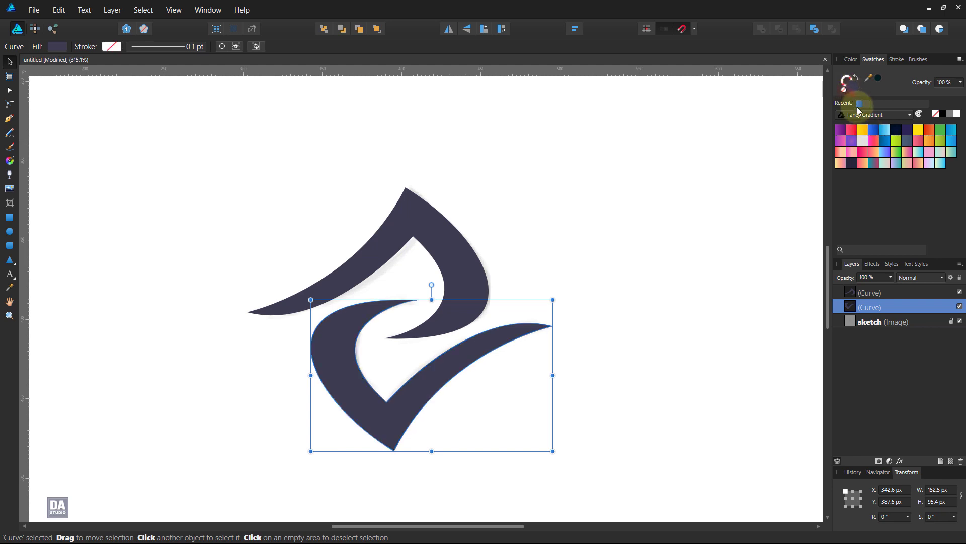
left_click(866, 130)
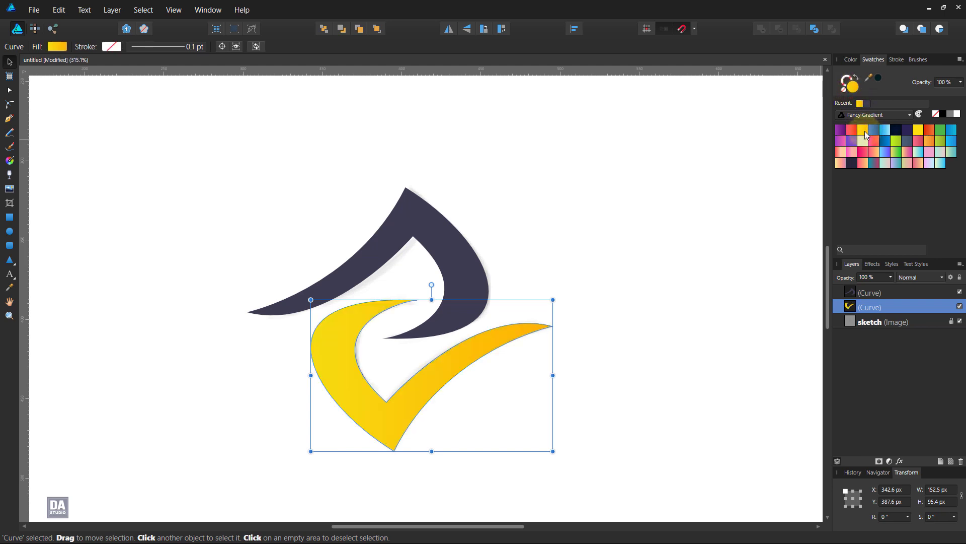
left_click(853, 129)
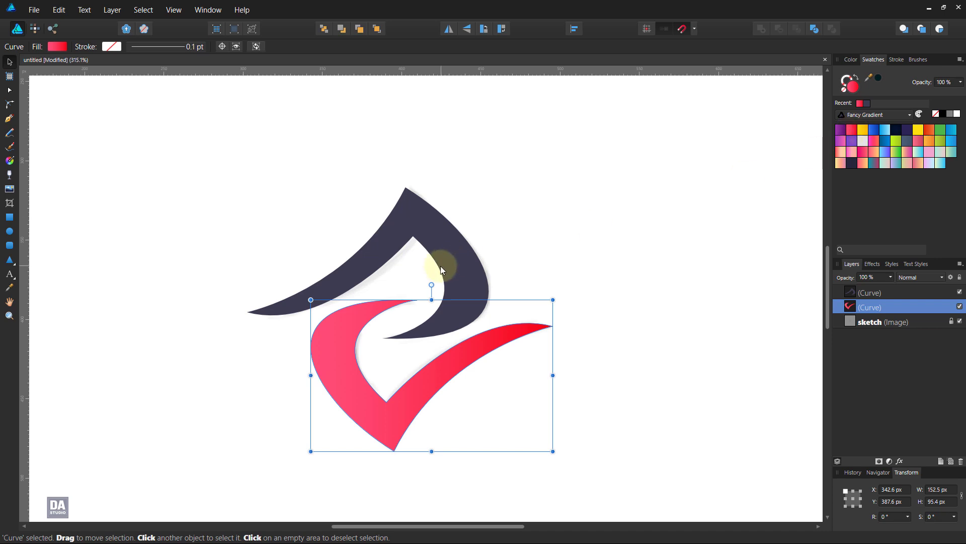
left_click(440, 266)
left_click(841, 130)
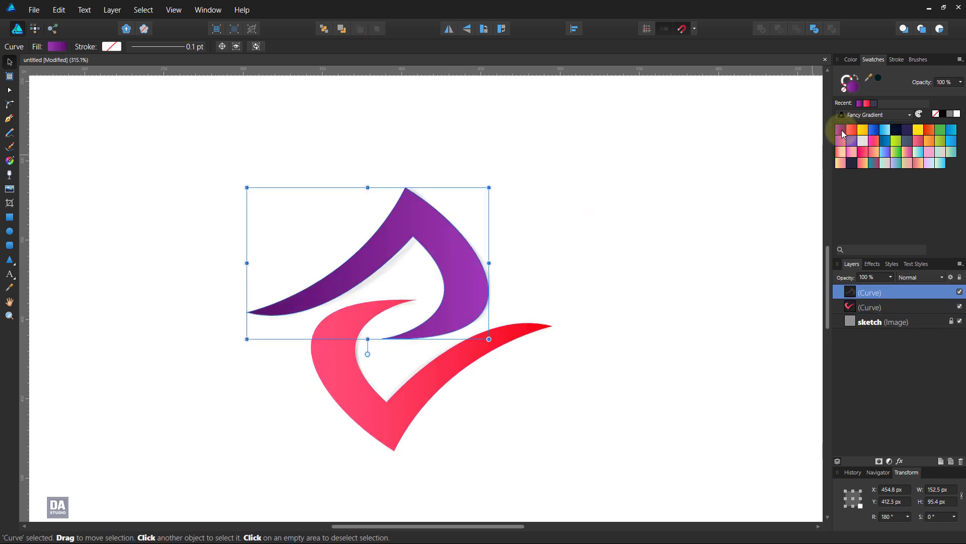
- Change the lower arm gradient's right stop to yellow, giving pink-to-yellow
left_click(511, 332)
left_click(57, 47)
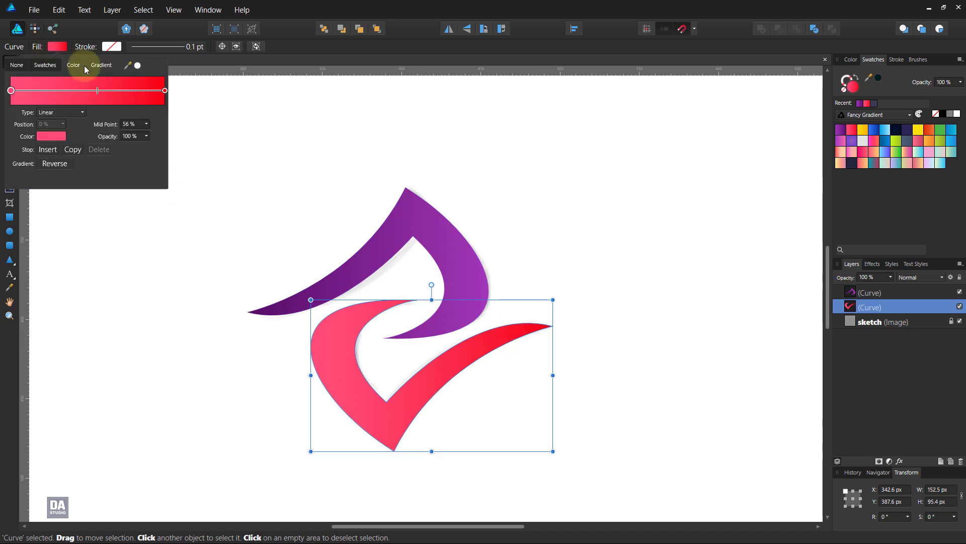
left_click(165, 91)
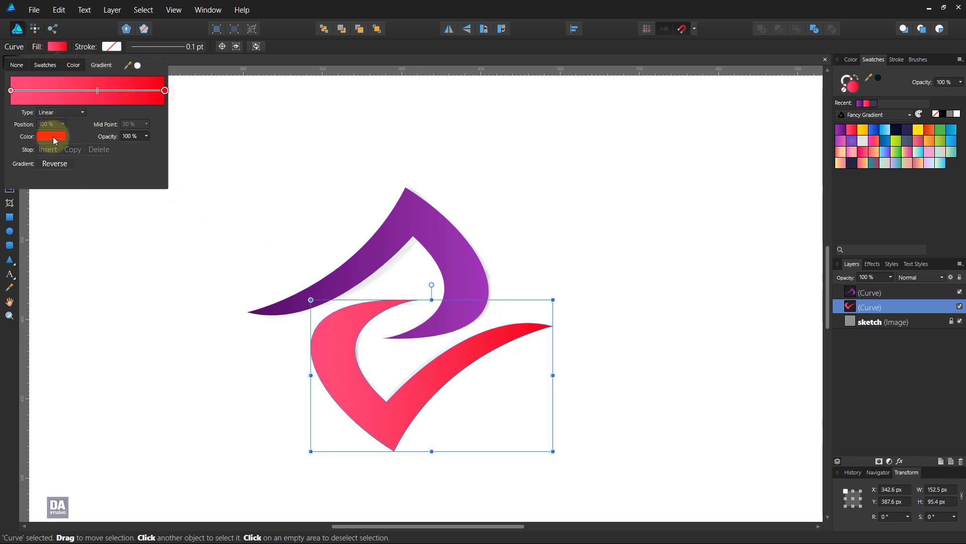
left_click(53, 137)
left_click_drag(107, 200, 94, 243)
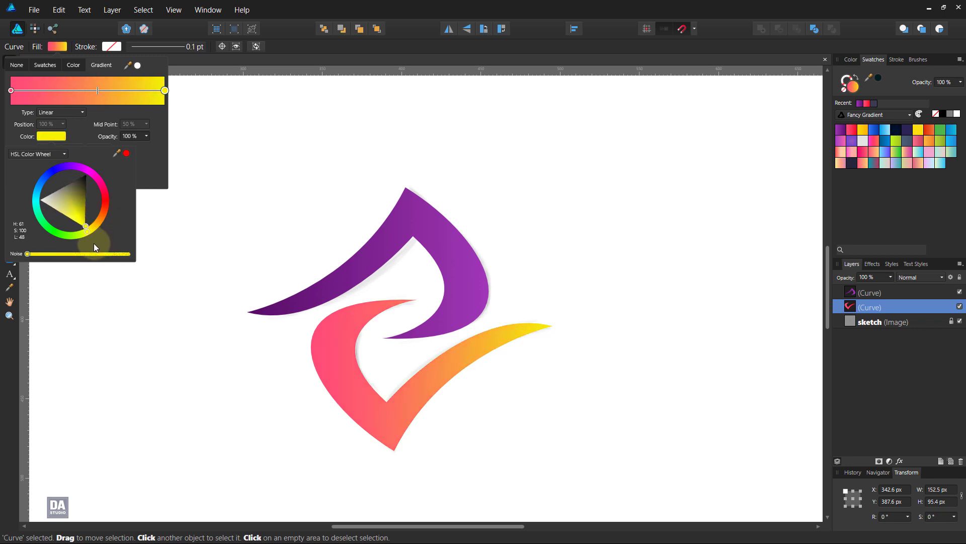
left_click(225, 332)
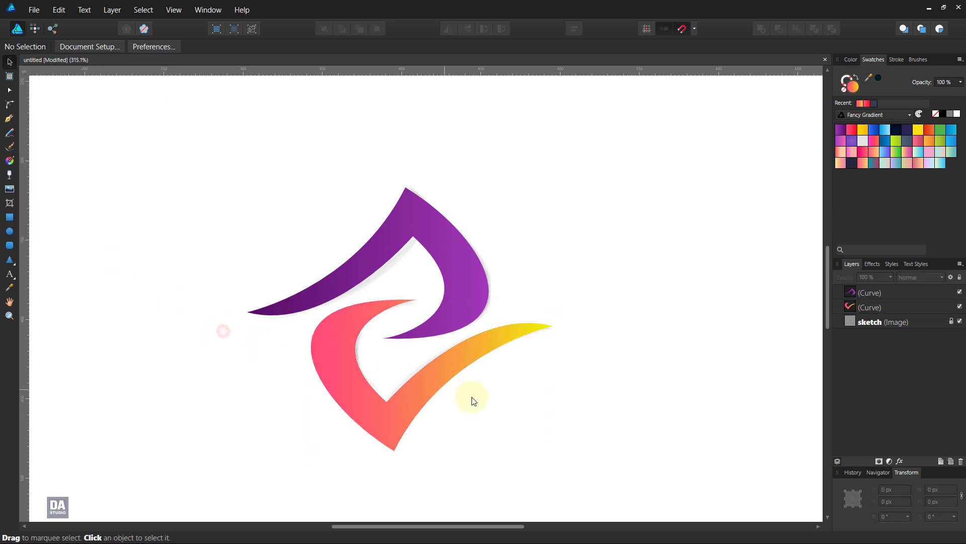
scroll(457, 421, "up", 2)
scroll(458, 391, "up", 2)
- Draw a curved Pen path from the pink arm's upper tip along its inner edge to the V's bottom
scroll(473, 361, "up", 2)
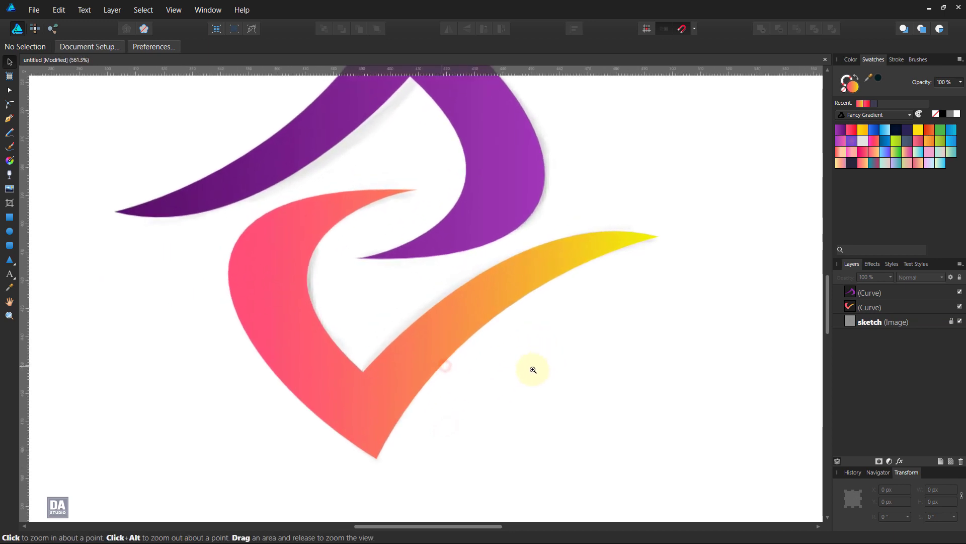
scroll(503, 383, "down", 1)
key("v")
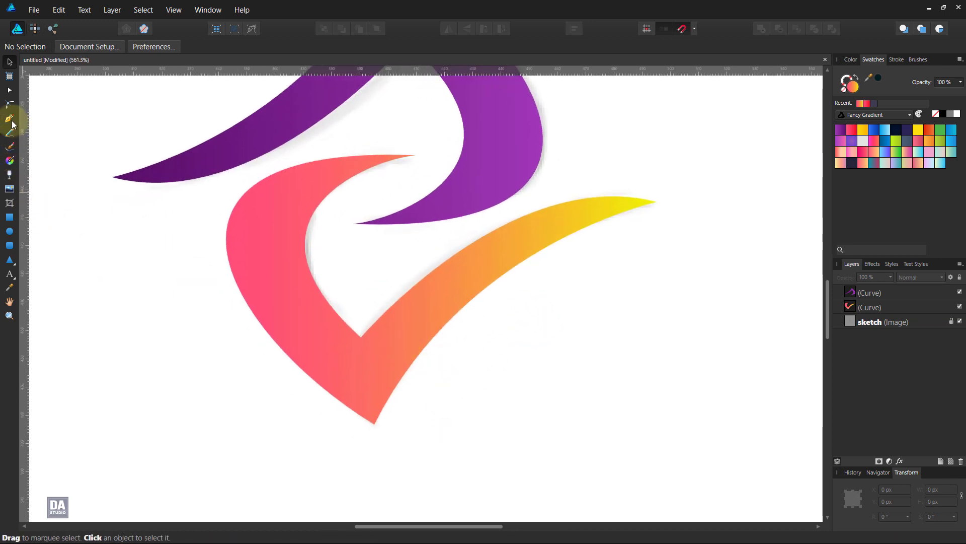
left_click(11, 120)
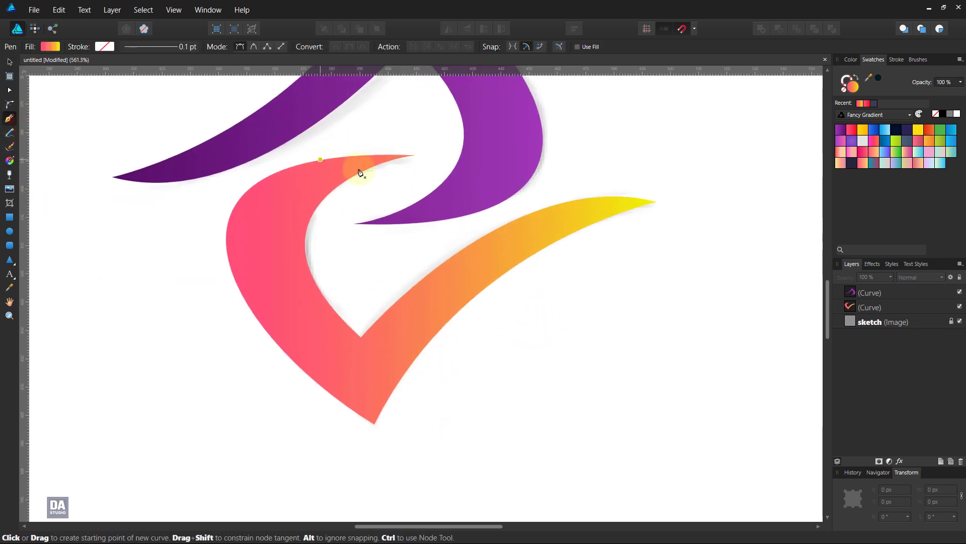
left_click(415, 155)
left_click_drag(276, 273, 335, 382)
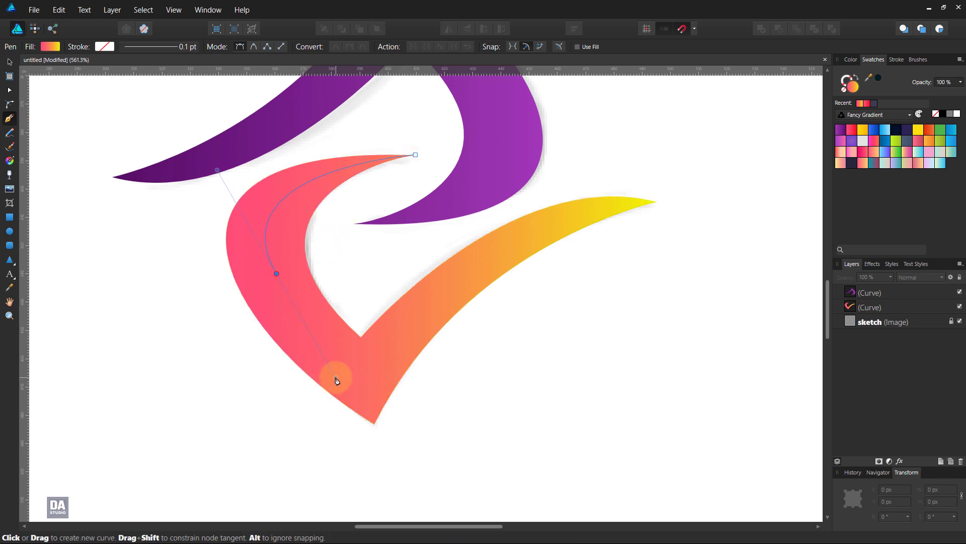
left_click_drag(335, 383, 322, 380)
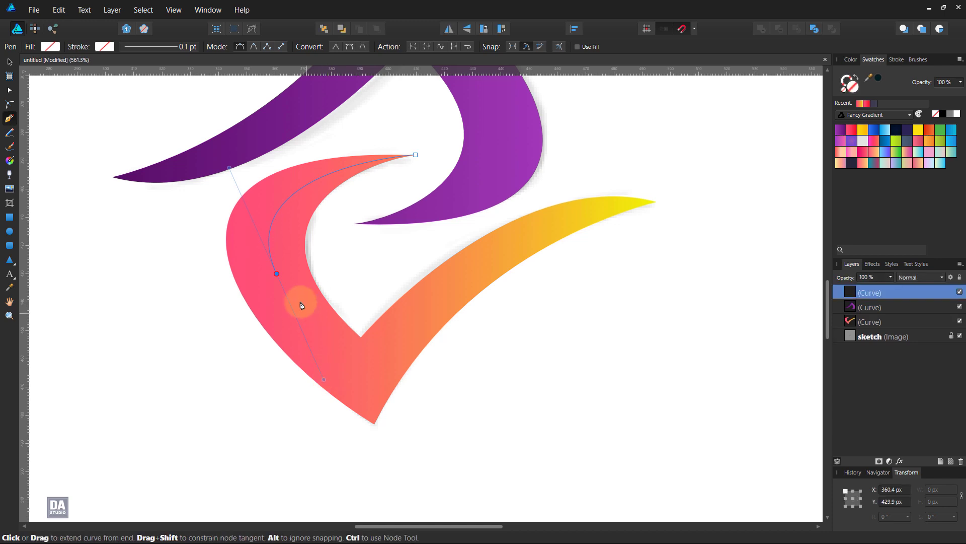
left_click(276, 273)
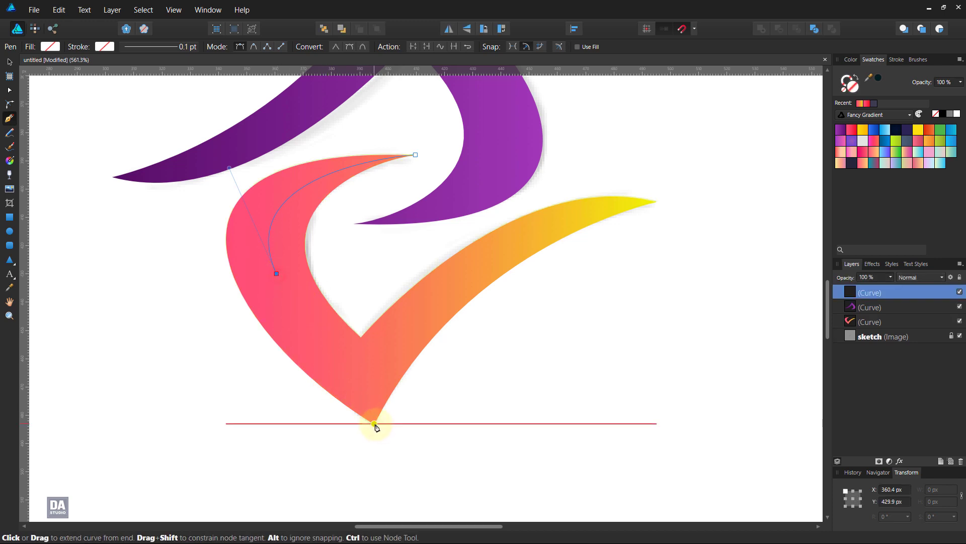
left_click_drag(374, 423, 385, 466)
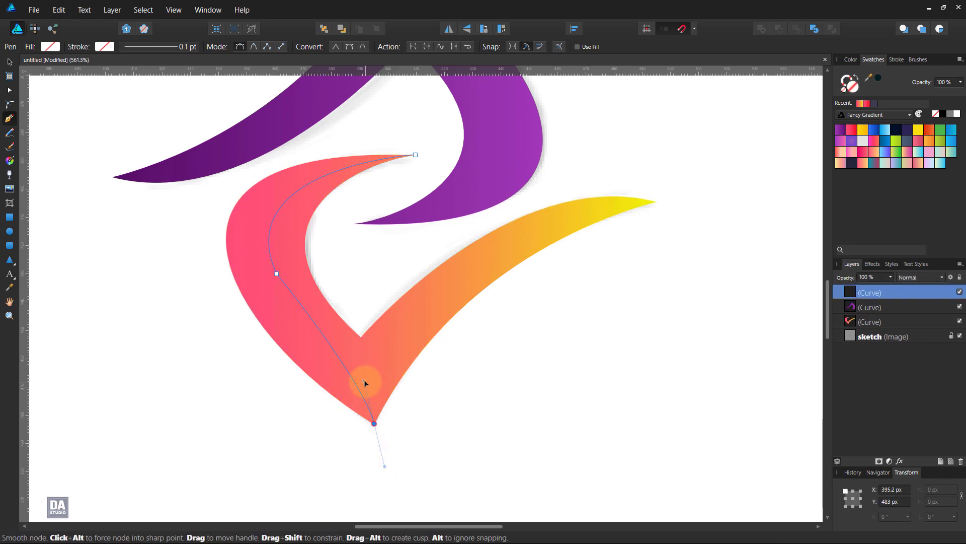
left_click_drag(365, 381, 364, 354)
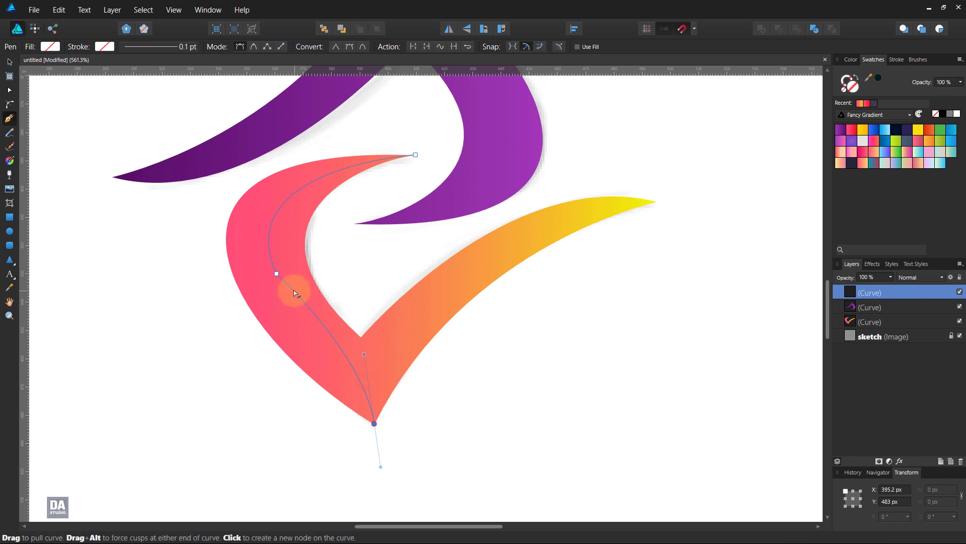
mouse_move(294, 290)
left_mouse_down()
mouse_move(309, 318)
mouse_move(301, 308)
left_mouse_up()
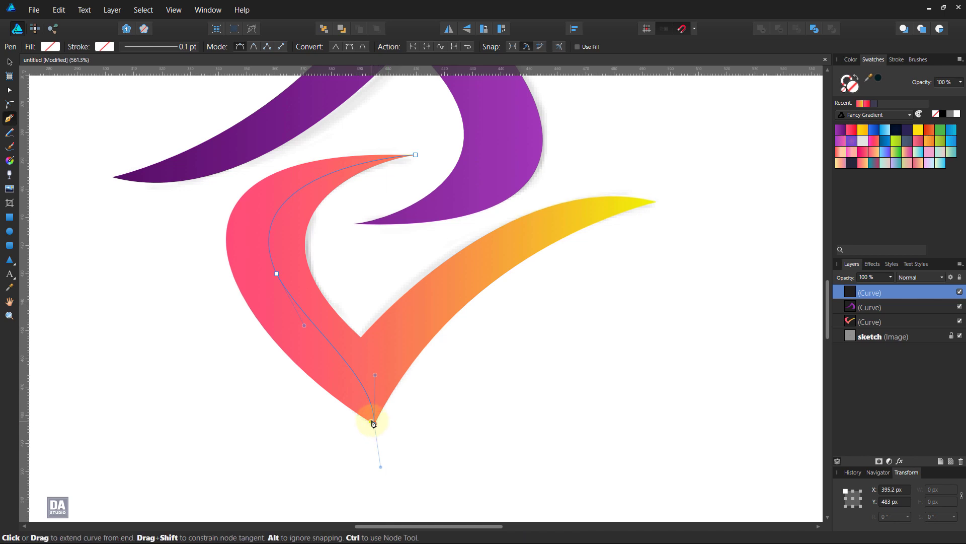
- Extend the path around the pink arm's outer left side and close it at the tip
left_click(374, 423)
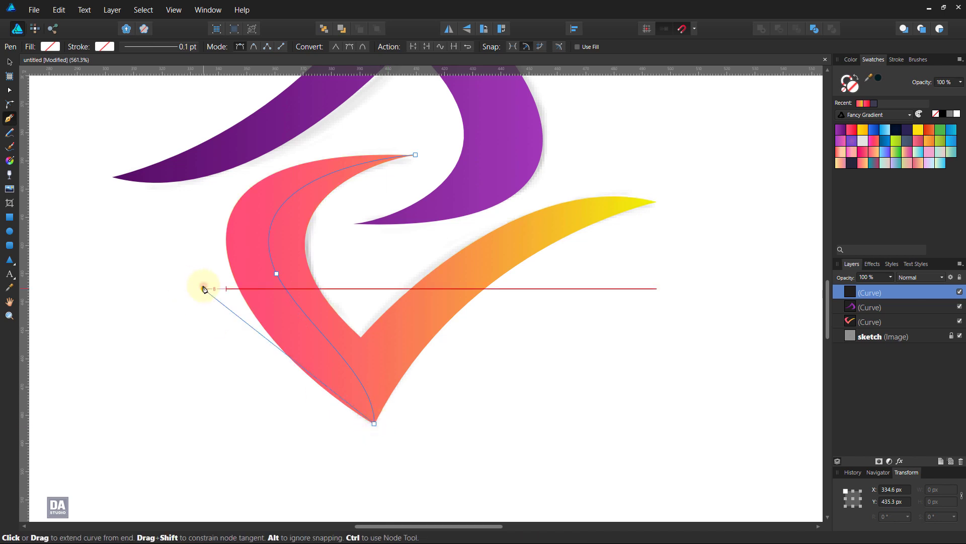
left_click(204, 288)
left_click_drag(302, 385, 248, 325)
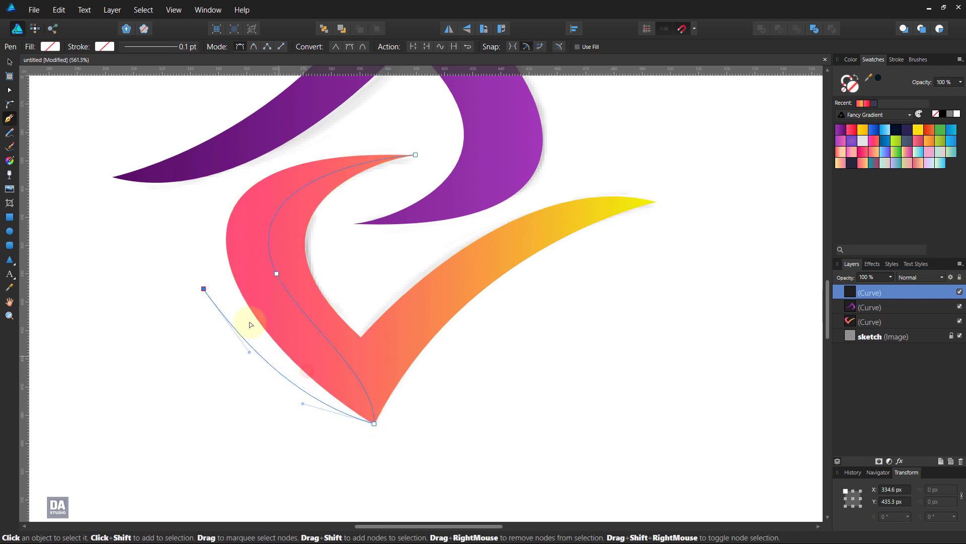
left_click(236, 175)
left_click(388, 142)
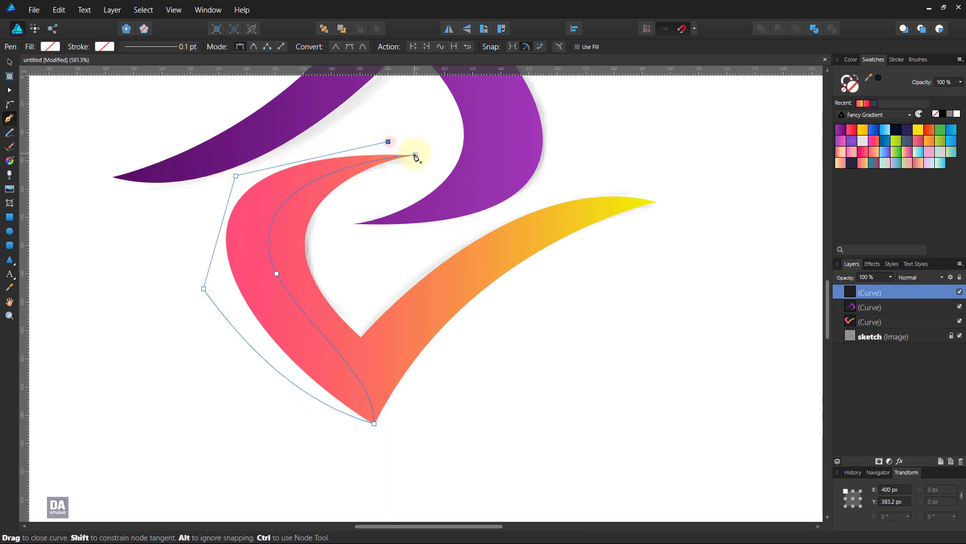
left_click(415, 155)
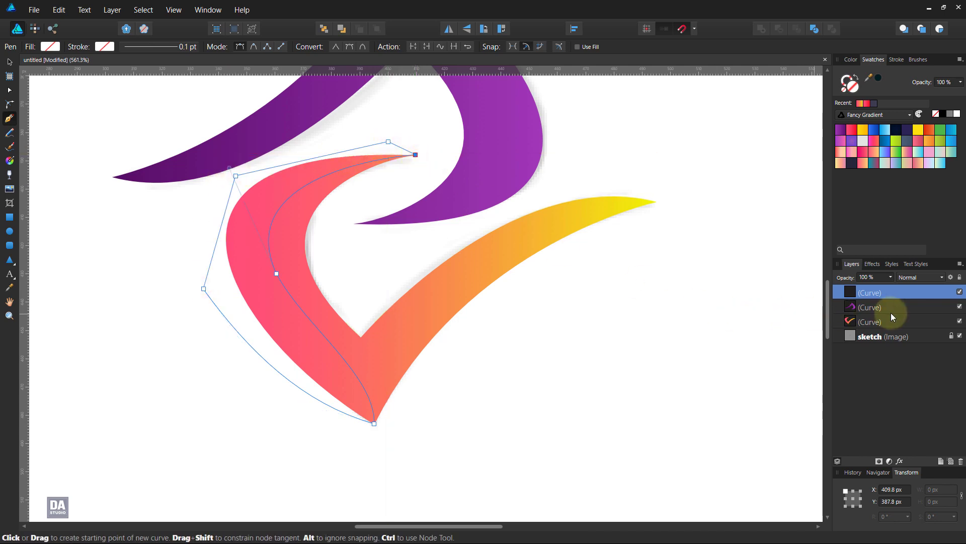
- Give the shape a gradient fill from white to a 0%-opacity right stop
left_click(932, 165)
left_click(58, 47)
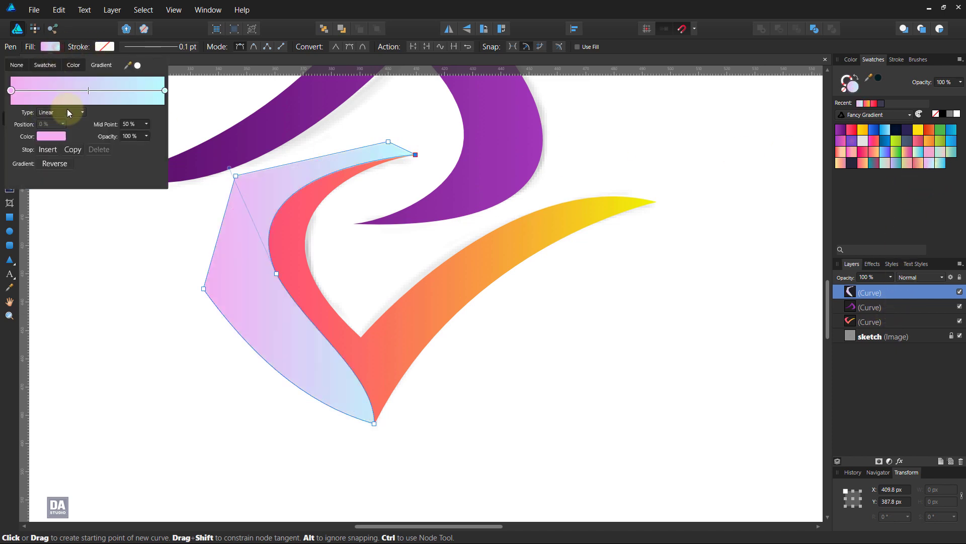
left_click(39, 136)
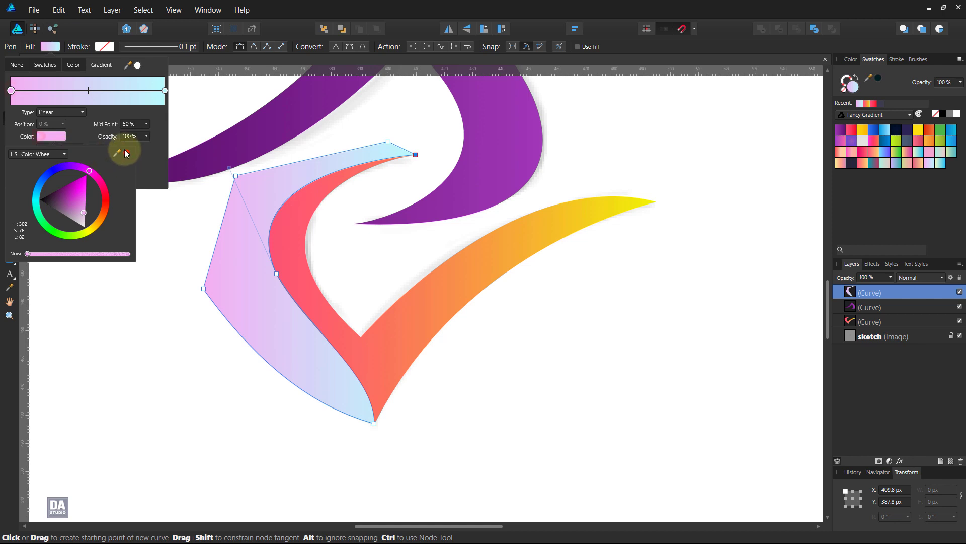
left_click_drag(116, 152, 157, 194)
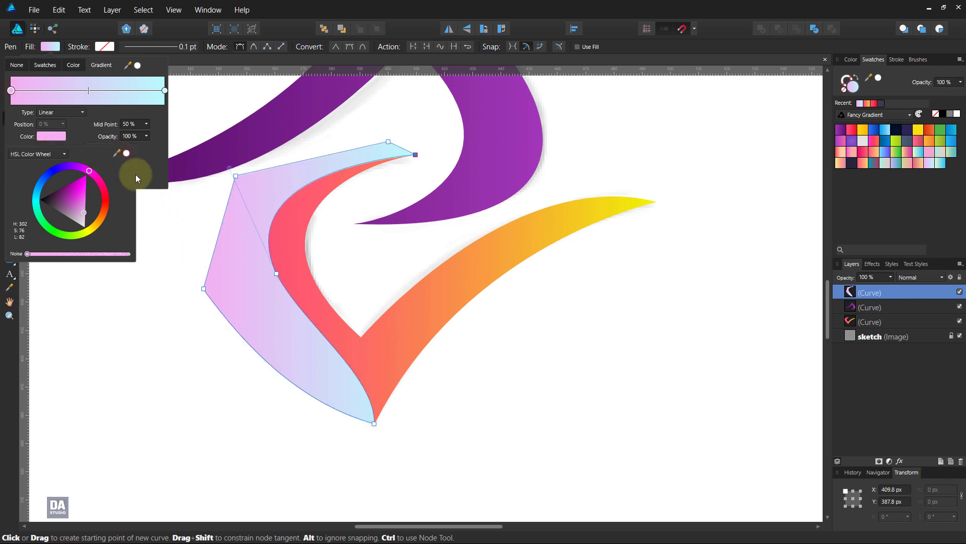
left_click(129, 155)
left_click(165, 90)
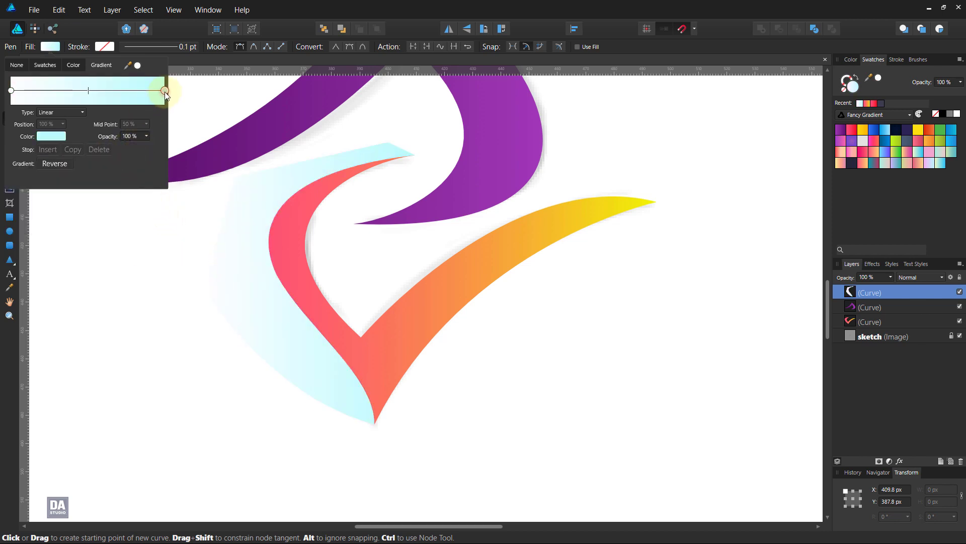
left_click(146, 136)
left_click_drag(149, 147, 10, 146)
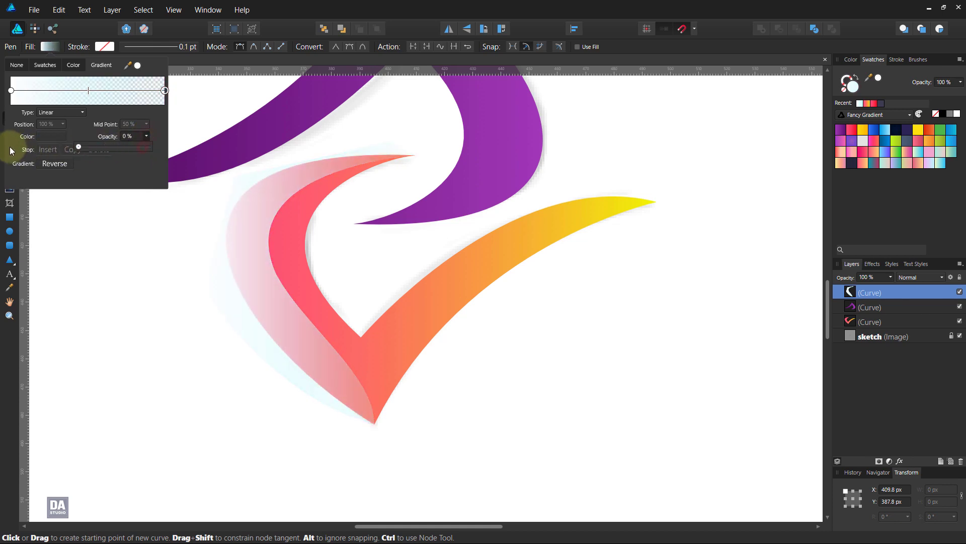
left_click(233, 276)
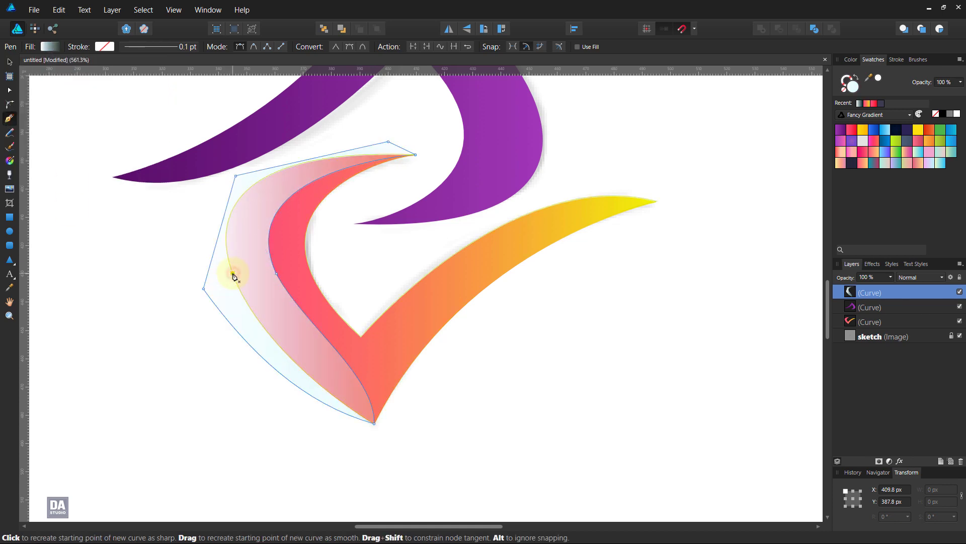
- Redraw the gradient diagonally across the shape and set its opacity to 75%
key("g")
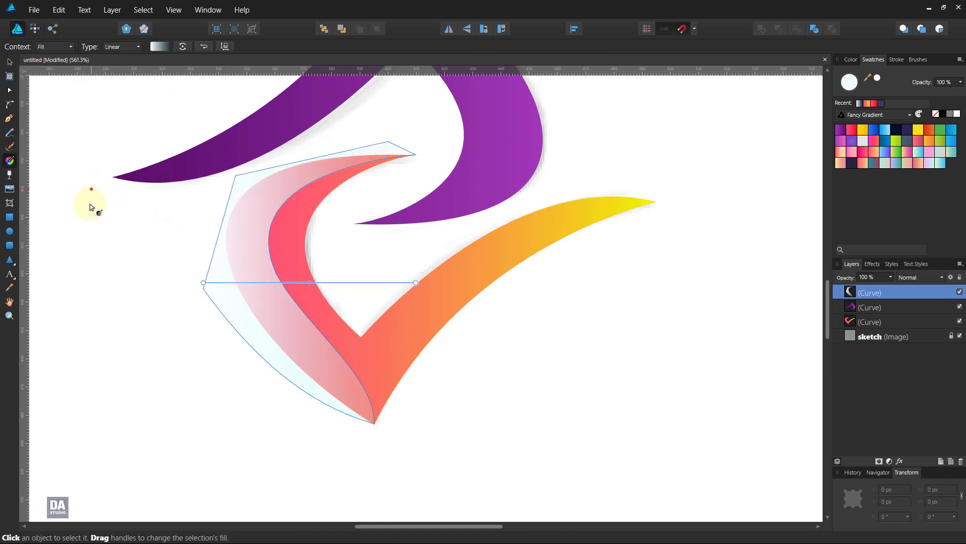
left_click_drag(90, 204, 447, 261)
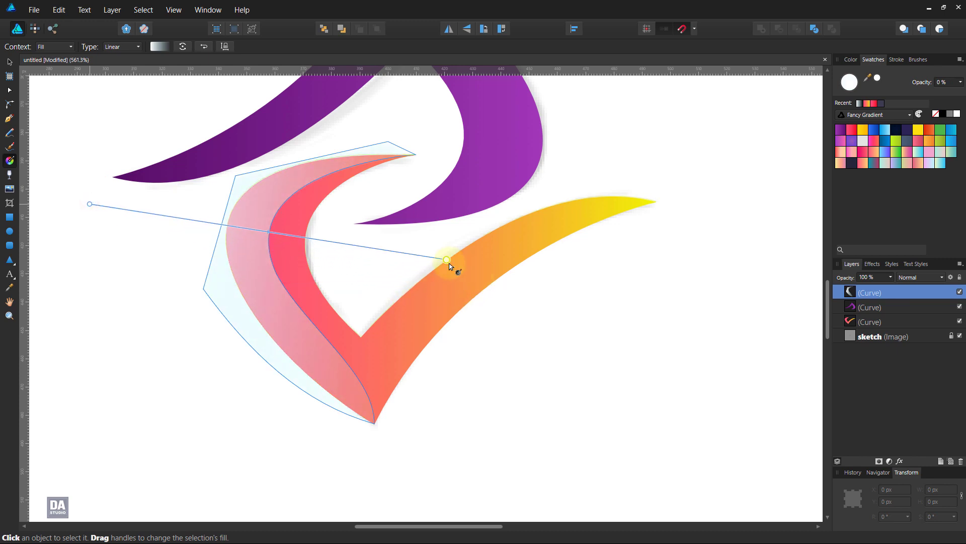
left_click_drag(447, 261, 431, 262)
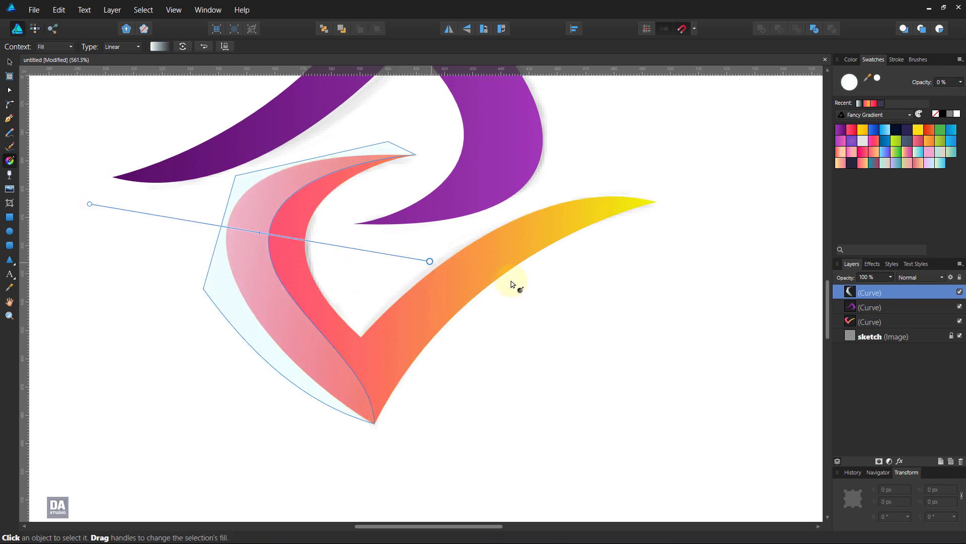
left_click(890, 277)
left_click_drag(893, 286, 874, 286)
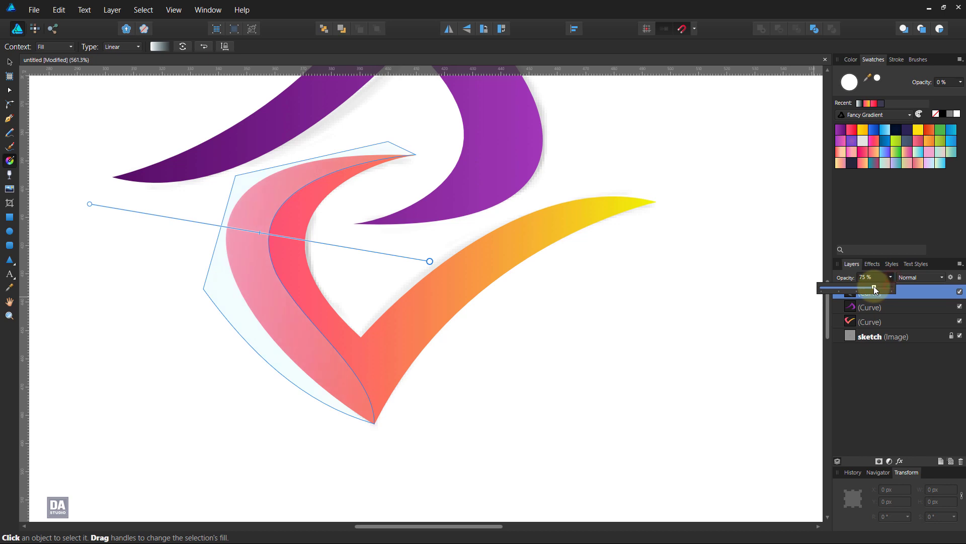
left_click(563, 323)
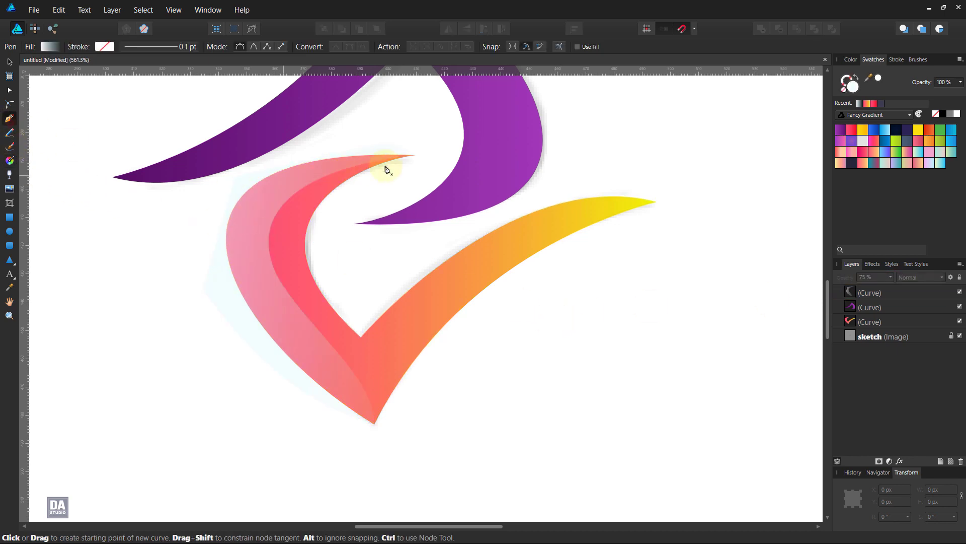
- Draw a second curved line from the pink arm's upper tip to the bottom point along its inner edge
left_click(9, 118)
left_click(414, 155)
left_click(273, 265)
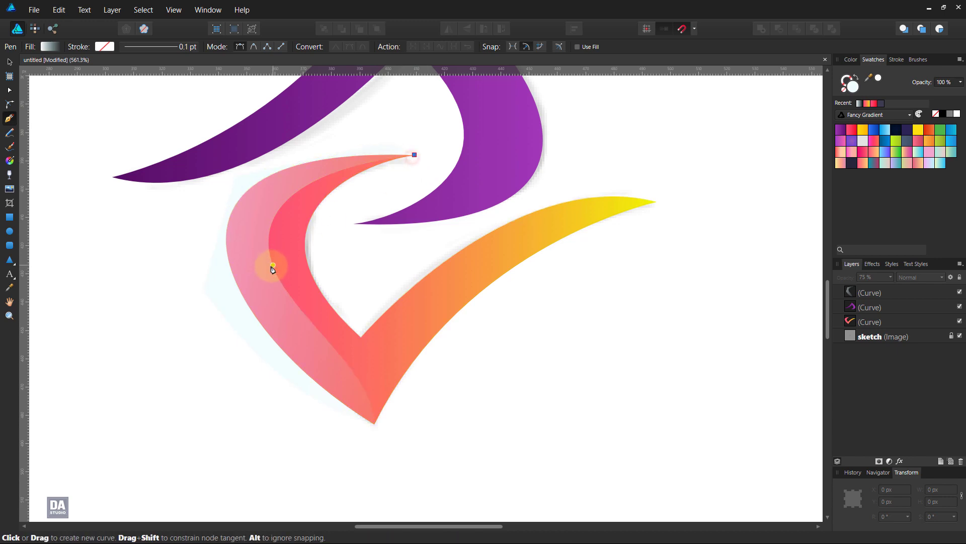
left_click_drag(273, 265, 307, 365)
left_click(273, 265)
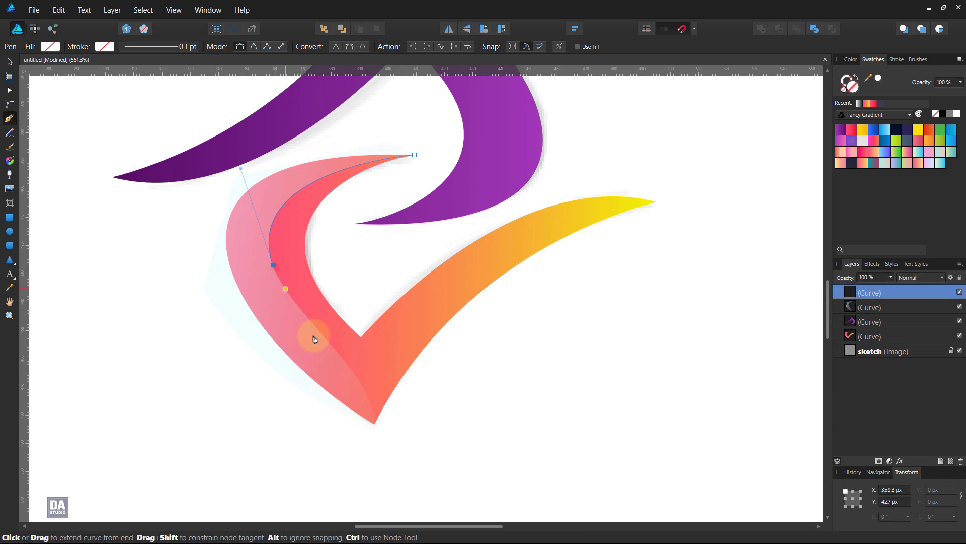
left_click_drag(374, 423, 376, 367)
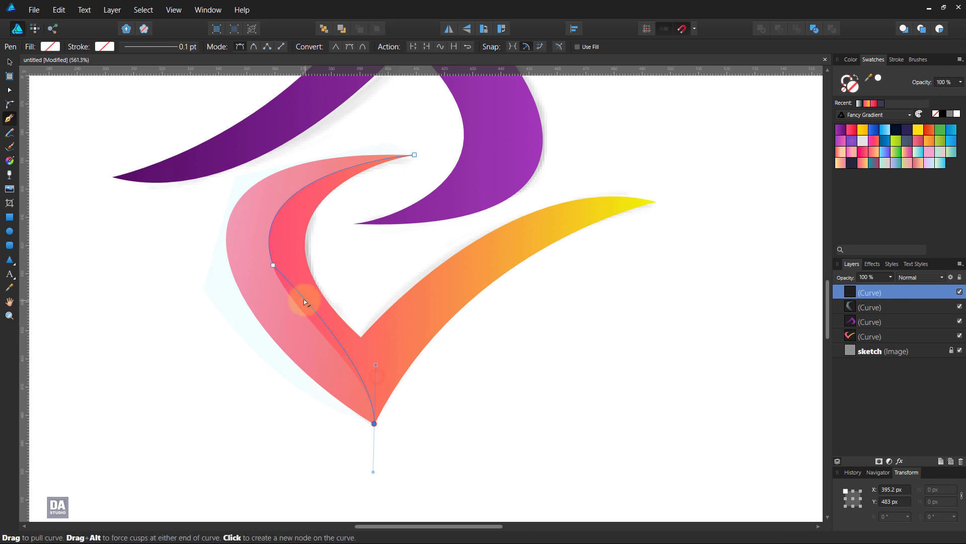
left_click_drag(305, 302, 302, 316)
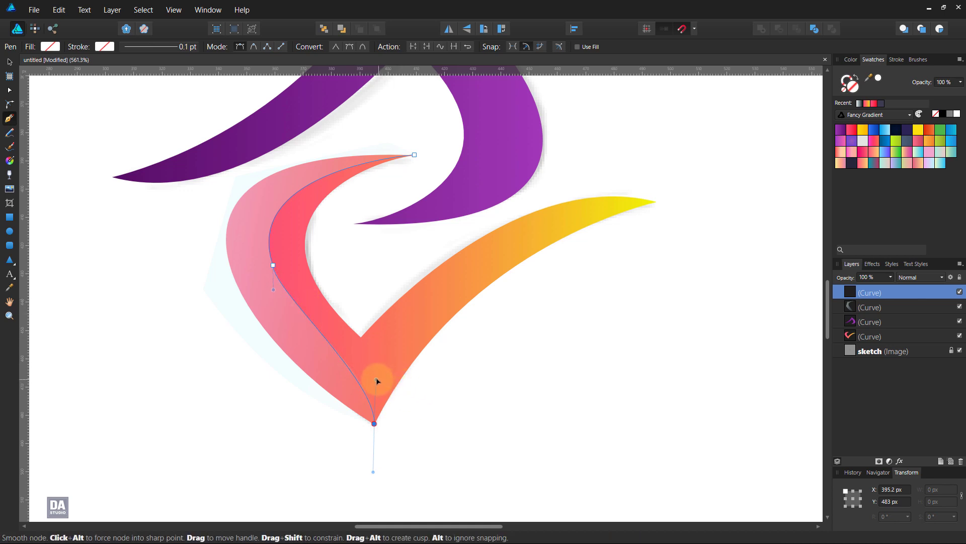
left_click_drag(378, 380, 377, 377)
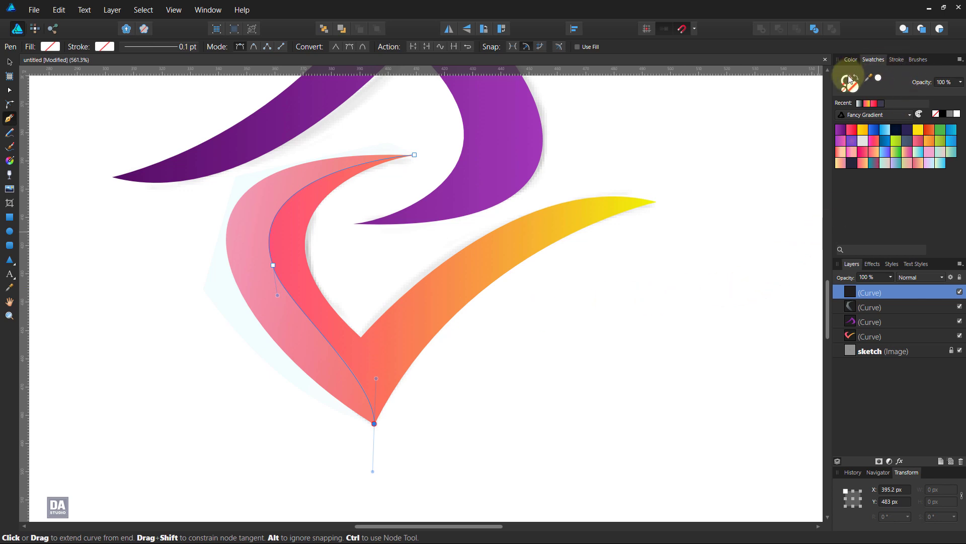
- Make the line white with an arched pressure profile tapering both ends to nothing
left_click(888, 74)
left_click(898, 59)
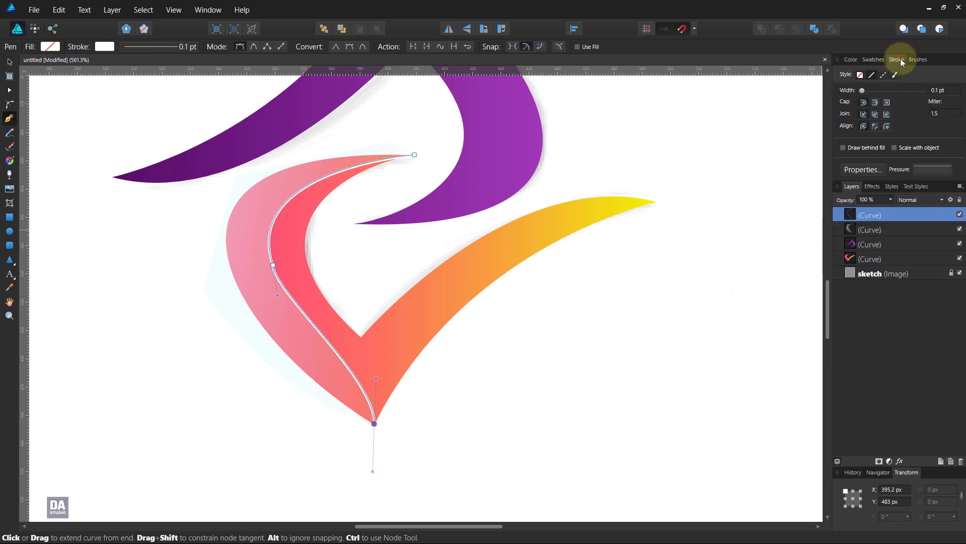
left_click(929, 170)
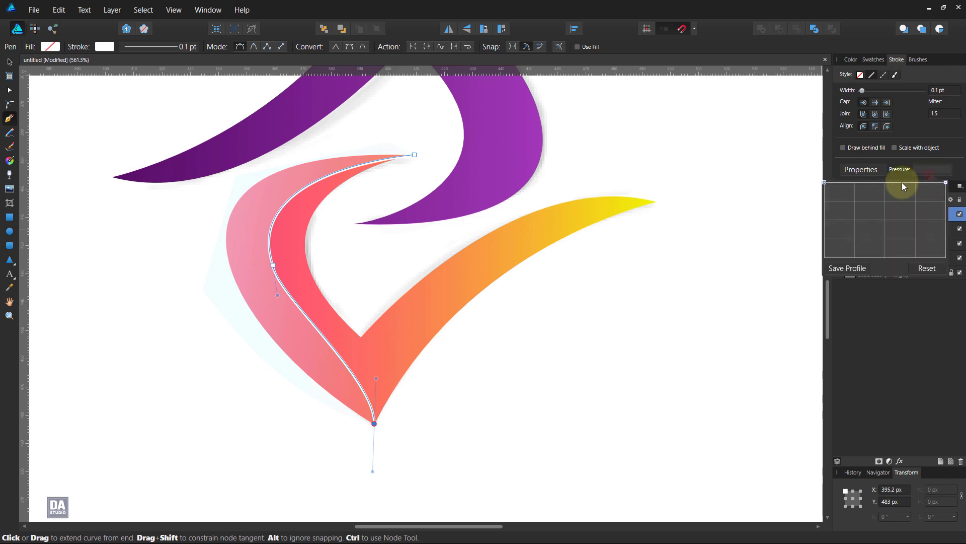
left_click(886, 184)
left_click_drag(823, 182, 824, 257)
left_click_drag(946, 182, 946, 257)
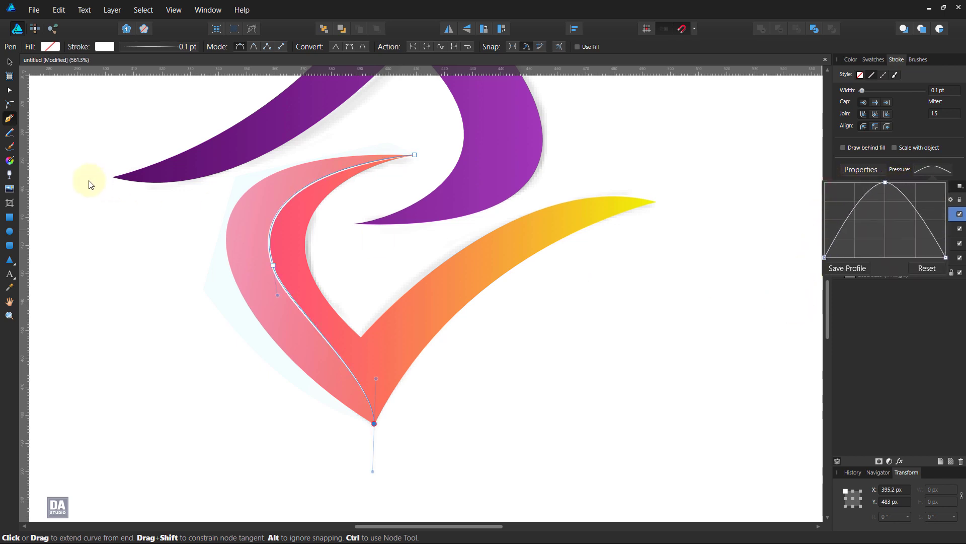
key("ctrl")
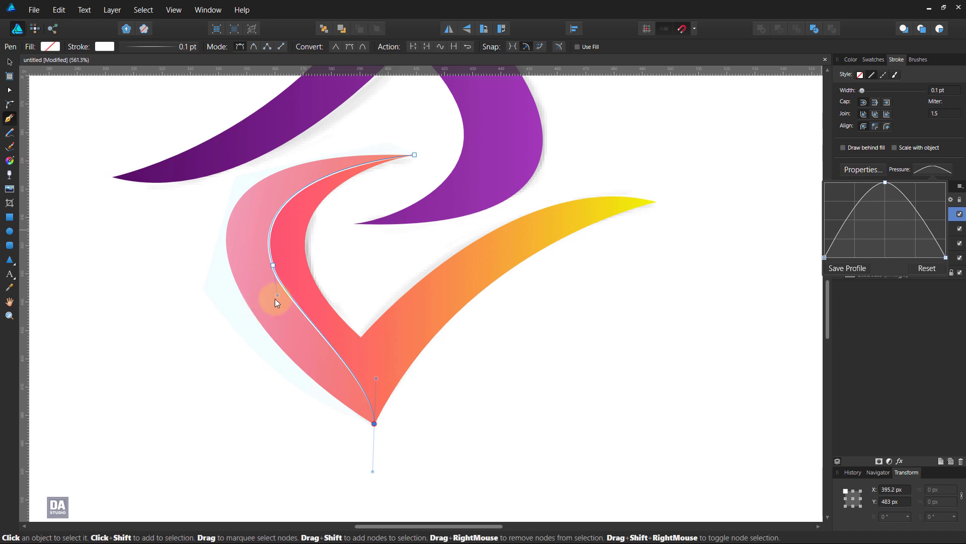
left_click(277, 297, "ctrl")
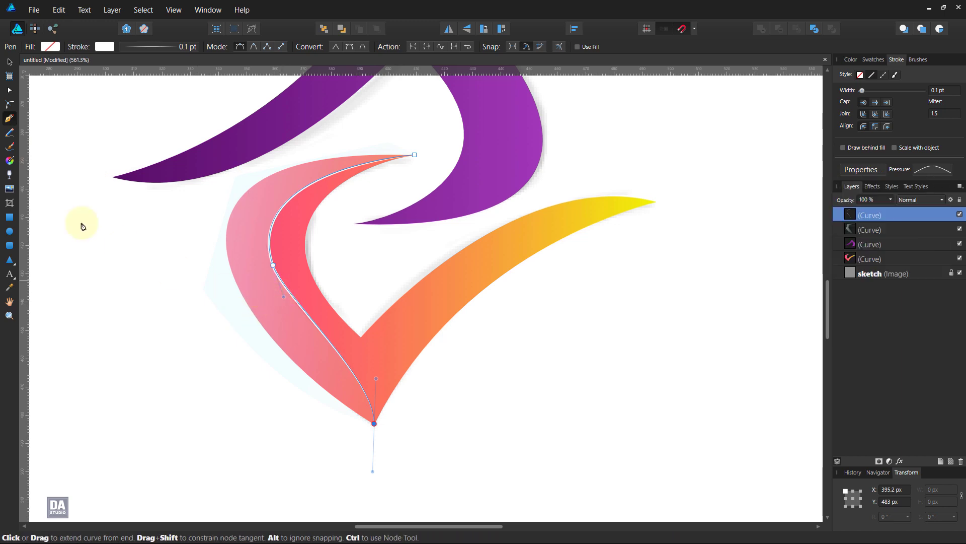
left_click(9, 61)
- Reshape the white line's nodes so it follows the pink arm's inner edge smoothly
left_click(205, 263)
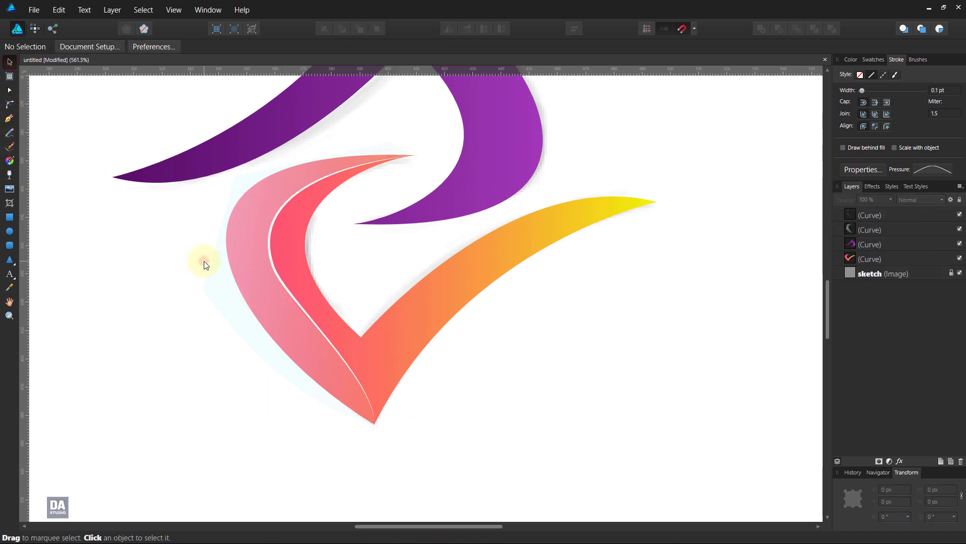
scroll(309, 316, "down", 2)
scroll(312, 292, "down", 2)
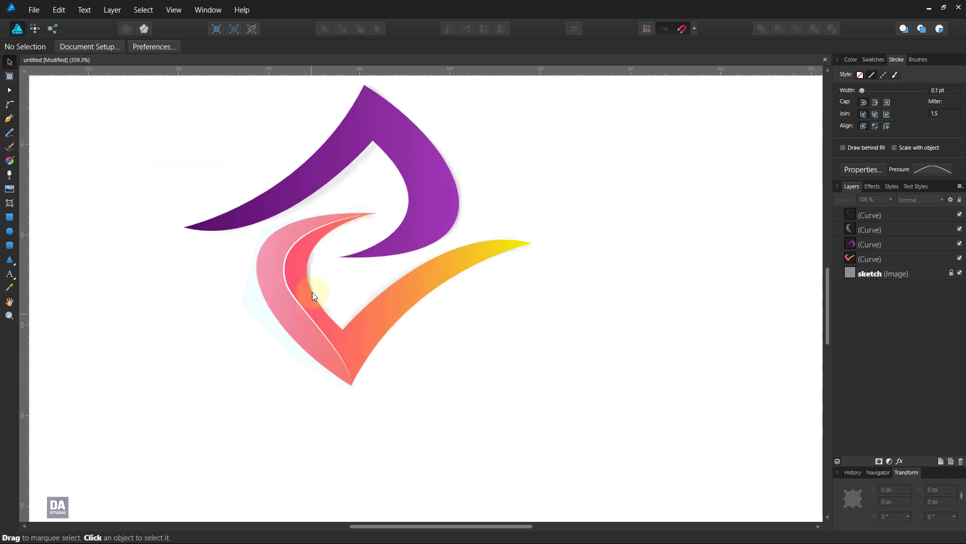
scroll(308, 292, "up", 5)
left_click(285, 312)
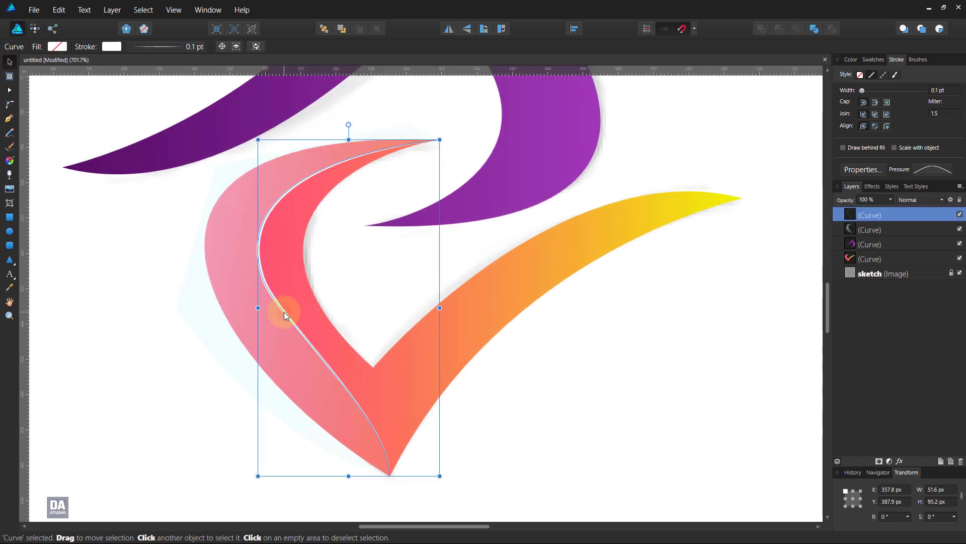
left_click(9, 90)
left_click(263, 277)
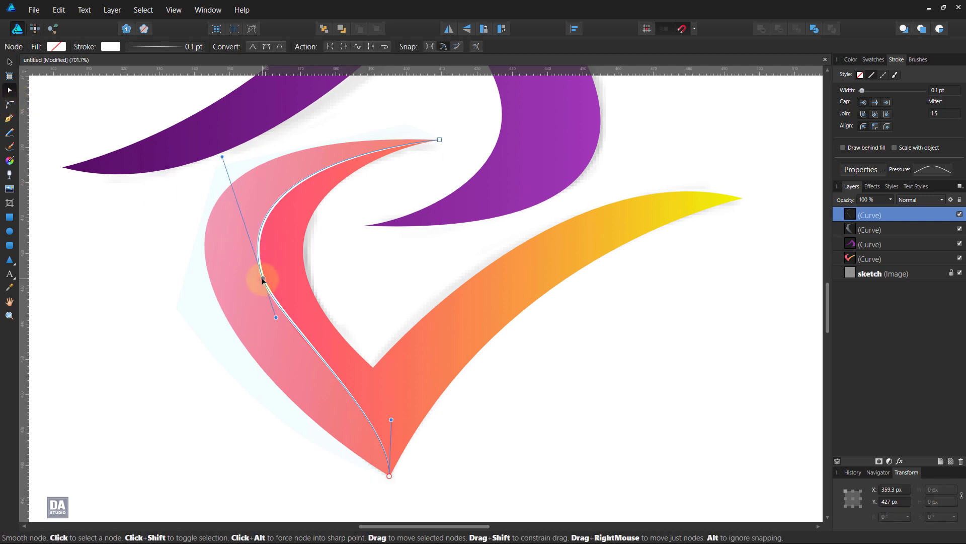
left_click_drag(280, 325, 278, 323)
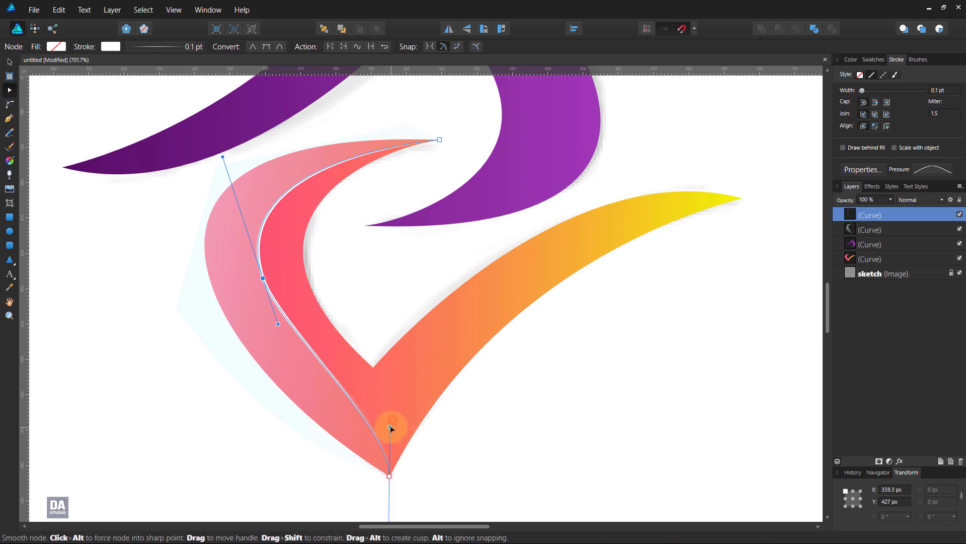
left_click_drag(392, 420, 395, 426)
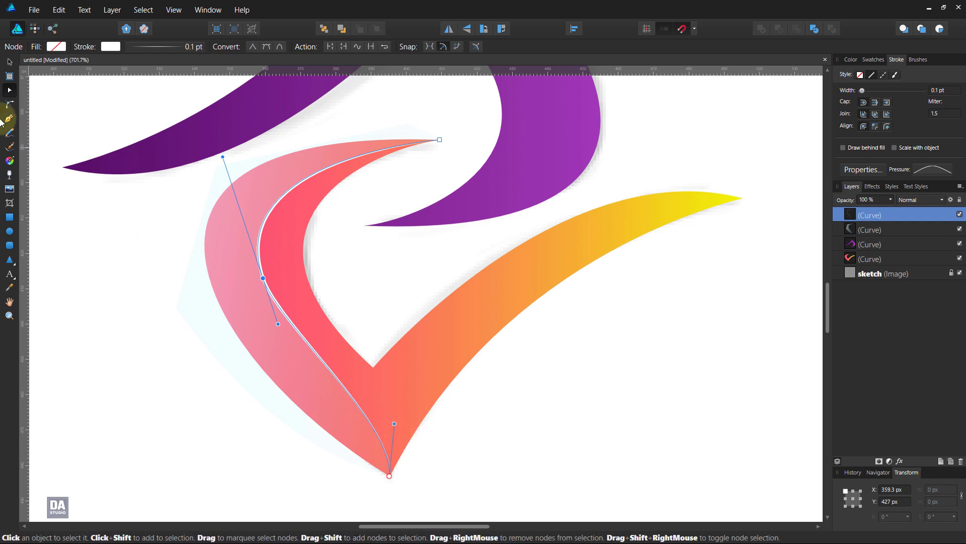
- Set the white highlight line's blend mode to Overlay
left_click(9, 62)
left_click(921, 200)
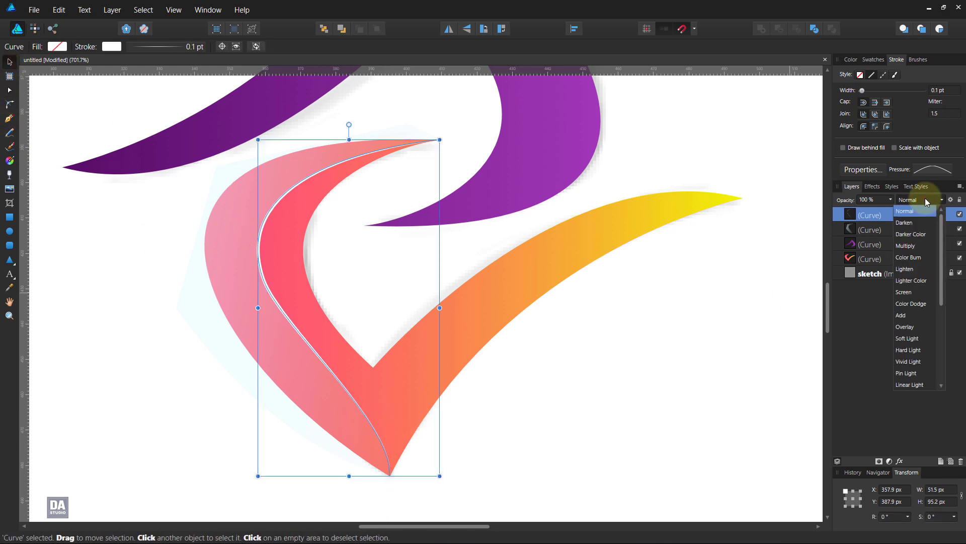
left_click(904, 324)
left_click(846, 335)
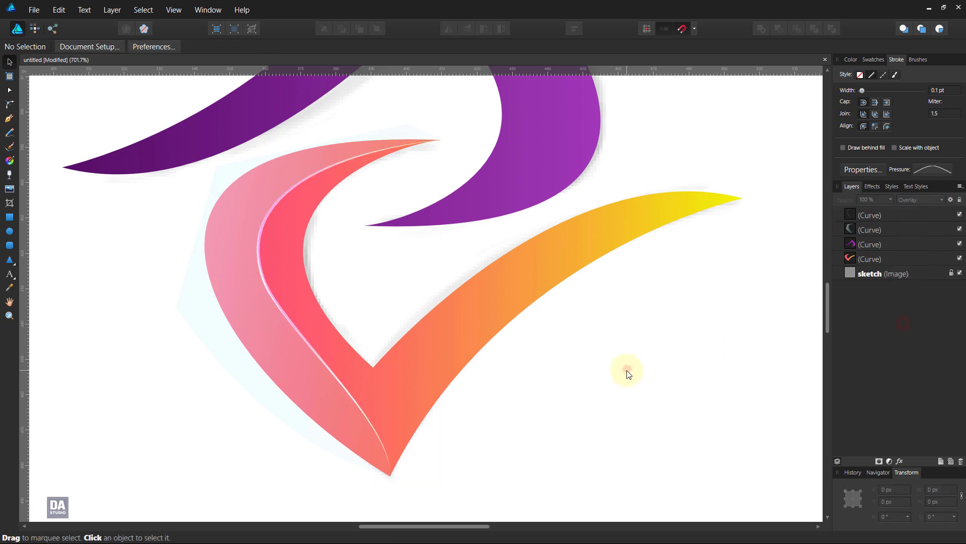
scroll(501, 380, "down", 5)
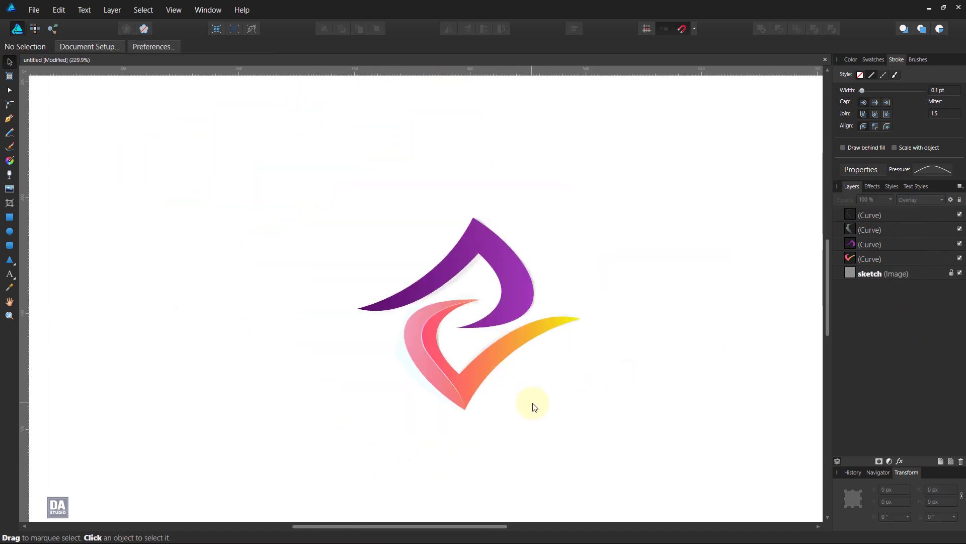
- Duplicate the pale shadow and white highlight line, rotating the copies 180° onto the purple arm
scroll(534, 407, "up", 2)
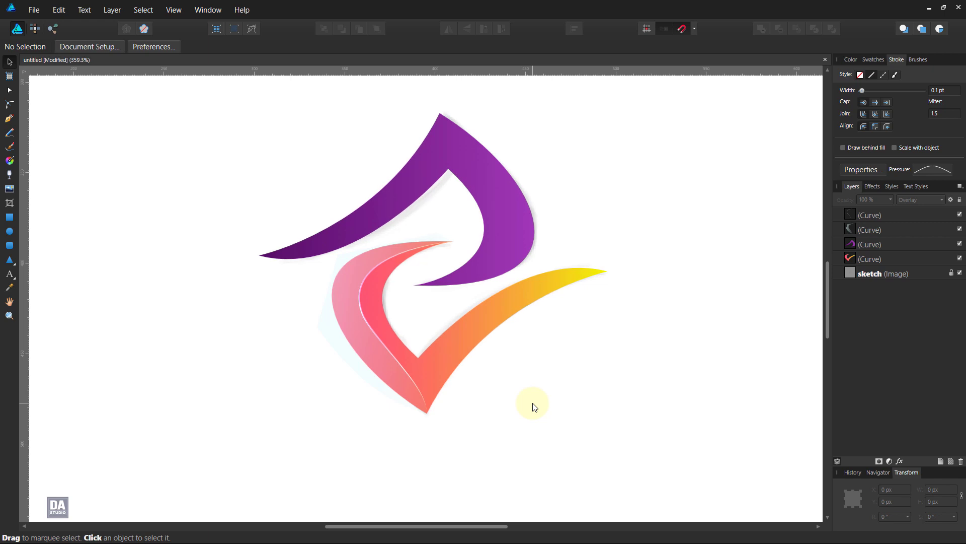
left_click(382, 371)
left_click(881, 215, "shift")
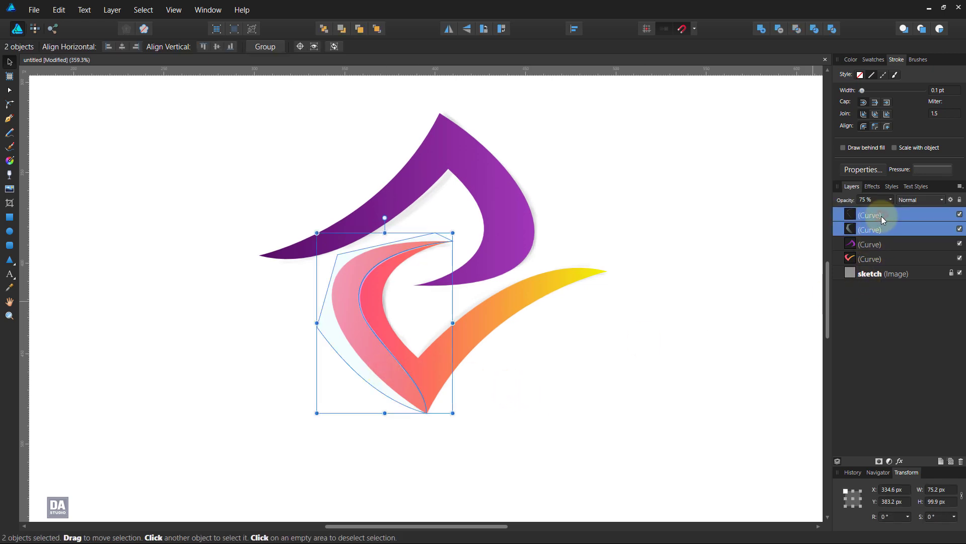
right_click(881, 216)
left_click(852, 317)
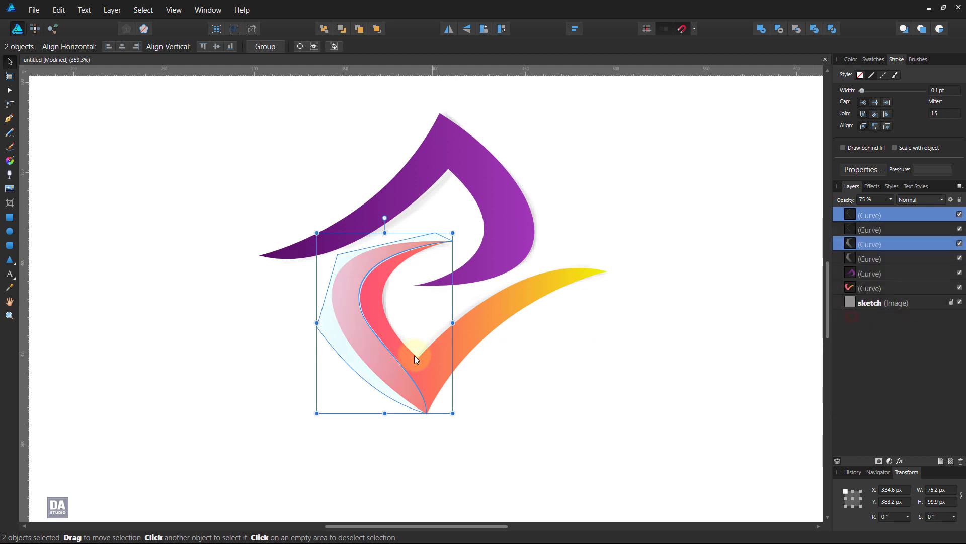
mouse_move(384, 217)
left_mouse_down()
mouse_move(385, 383)
mouse_move(505, 234)
left_mouse_up()
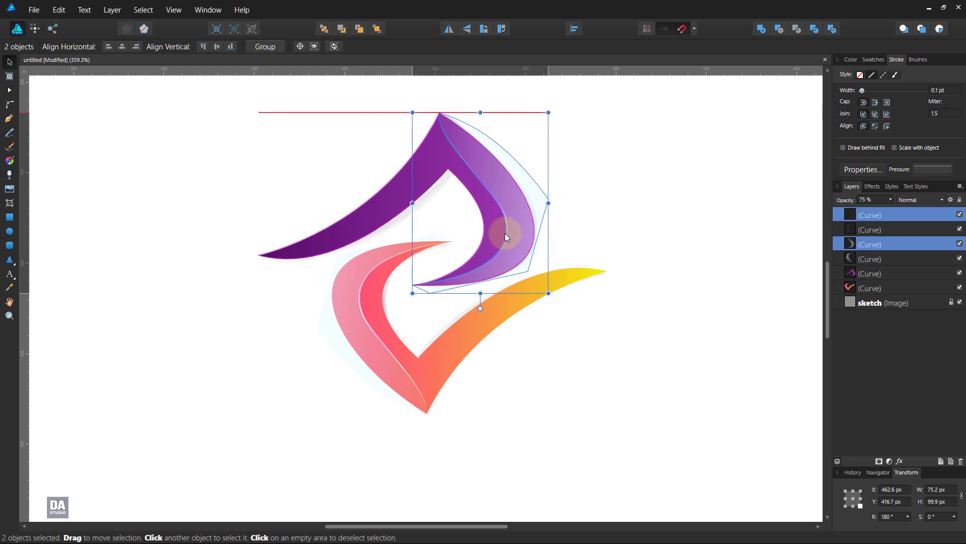
left_click(623, 222)
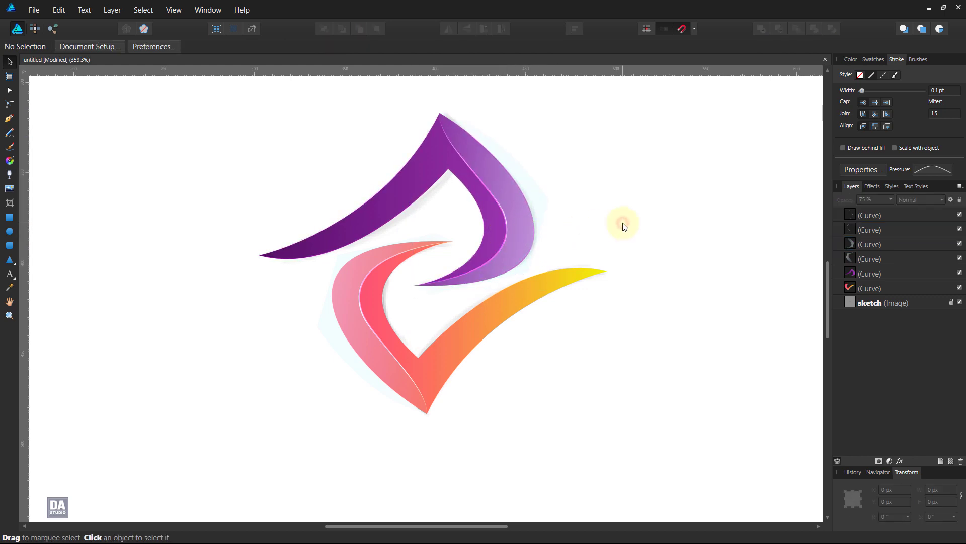
- Nest each arm's highlight line and shadow inside its own arm group
left_click(862, 231)
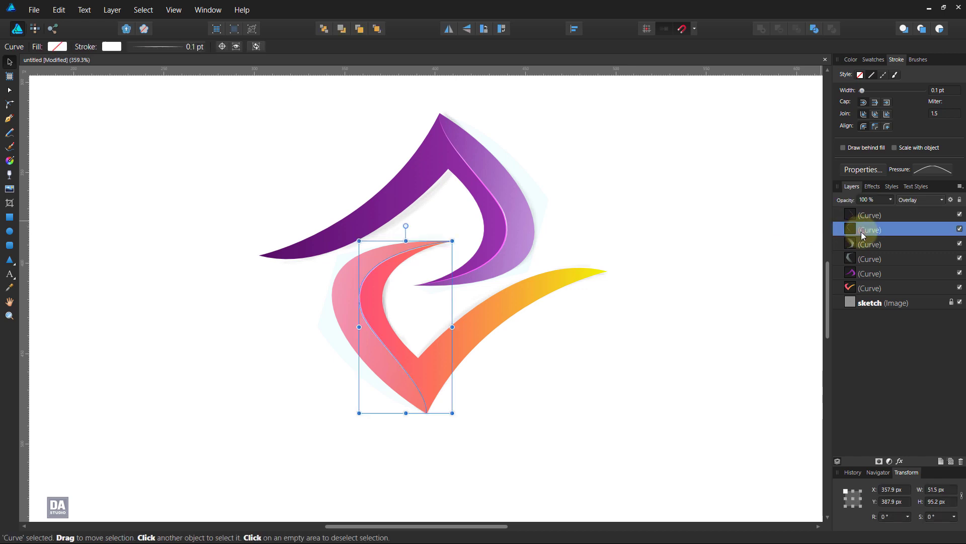
left_click(863, 256, "ctrl")
left_click_drag(881, 266, 882, 288)
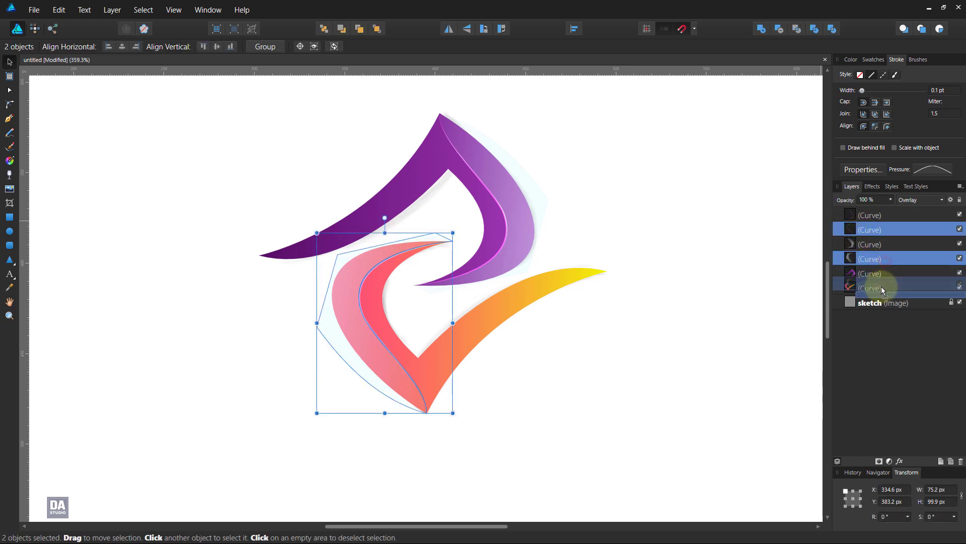
left_click(889, 221)
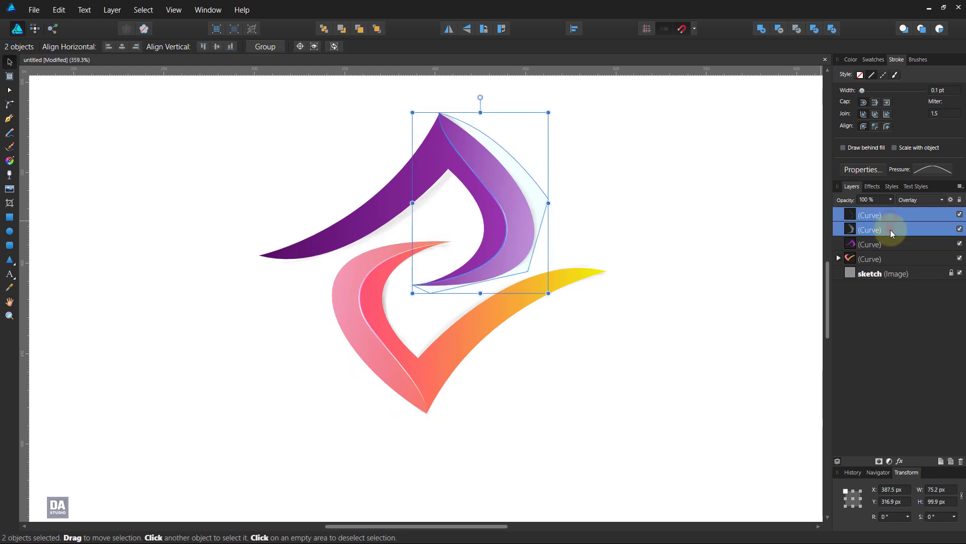
left_click_drag(890, 229, 894, 246)
left_click(652, 276)
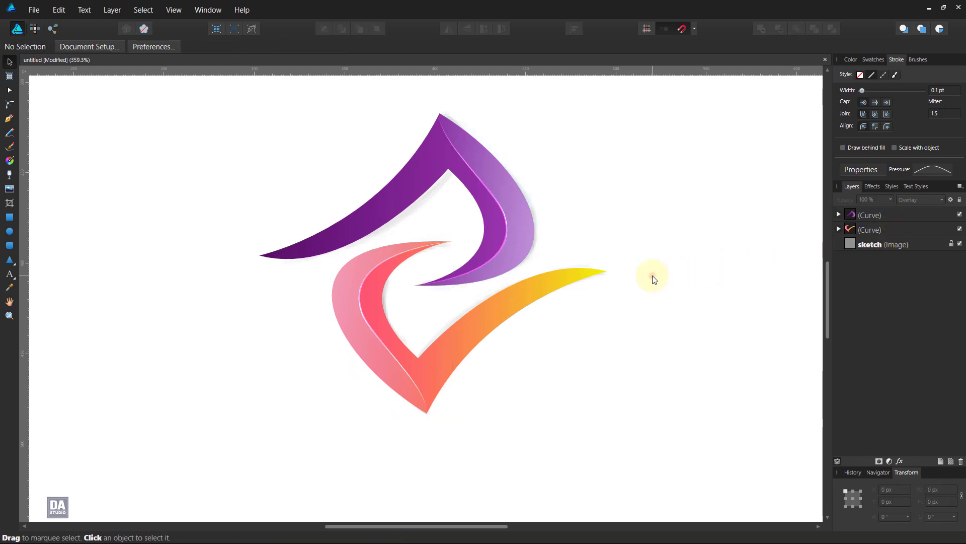
key("ctrl+0")
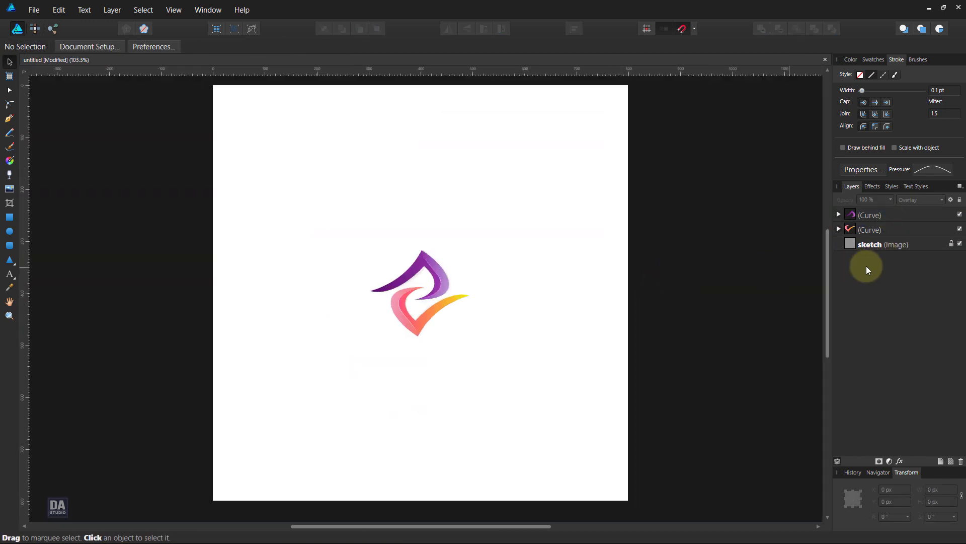
- Make strokes scale with the logo for both arm groups and their highlight lines
left_click(893, 215)
left_click(919, 148)
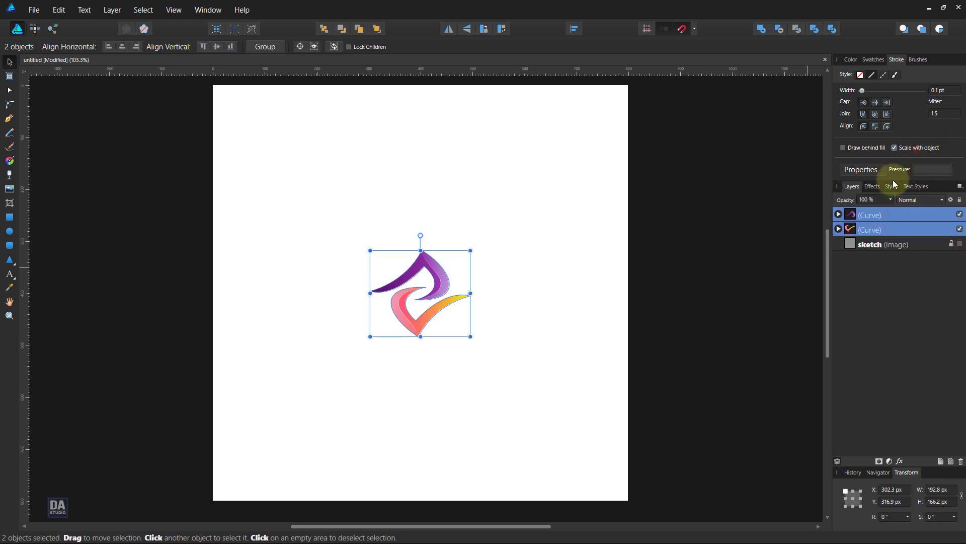
left_click(839, 229)
left_click(877, 244)
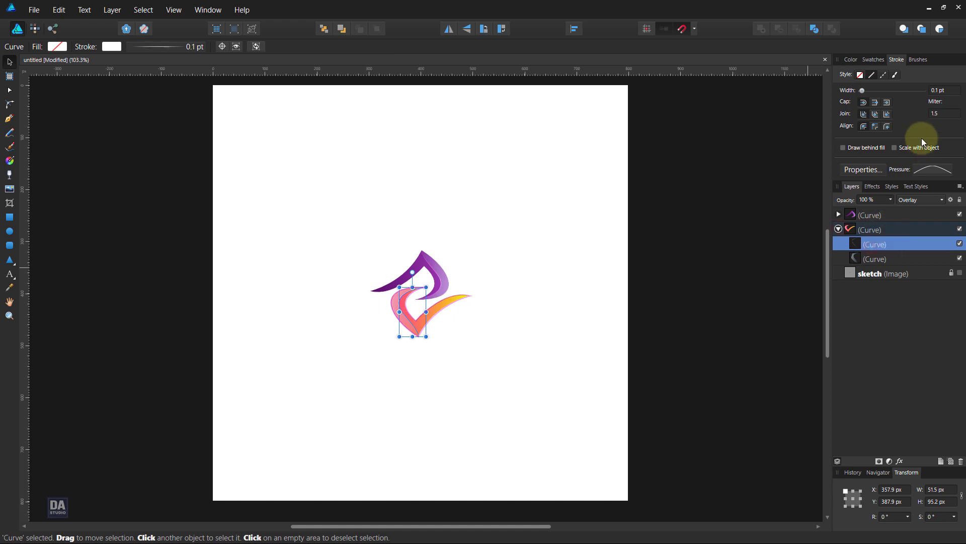
left_click(838, 215)
left_click(869, 230)
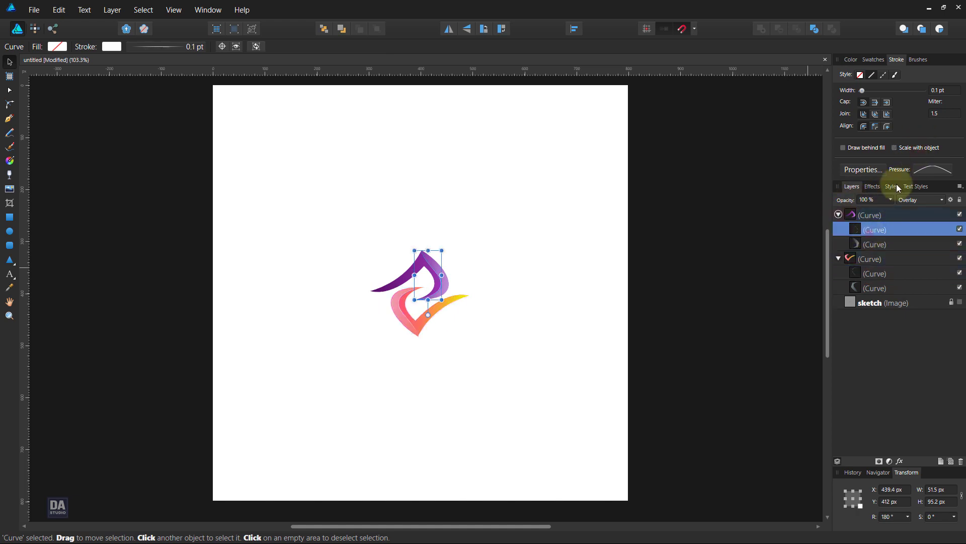
left_click(622, 236)
- Enlarge the whole logo to about 460 × 396 px
left_click_drag(578, 183, 272, 416)
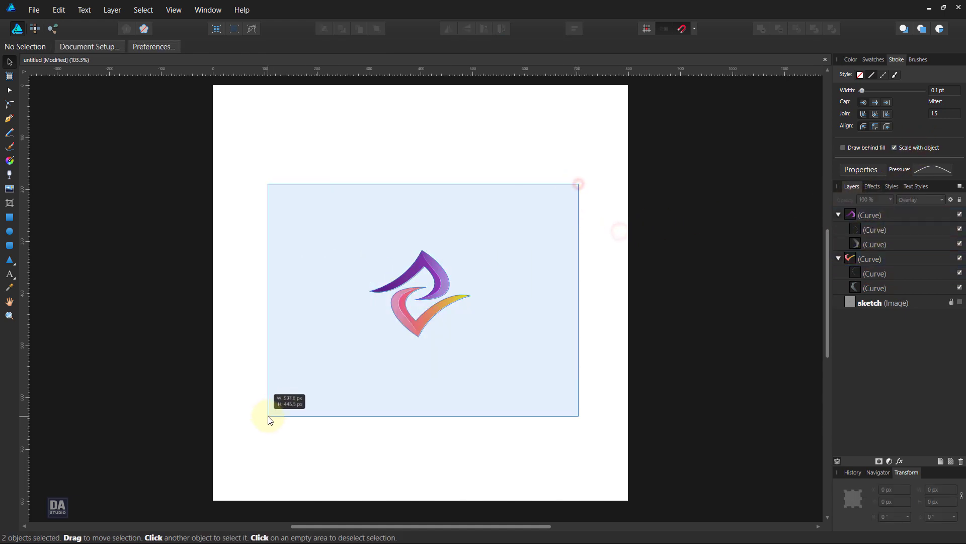
mouse_move(471, 337)
left_mouse_down()
mouse_move(540, 398)
mouse_move(528, 388)
left_mouse_up()
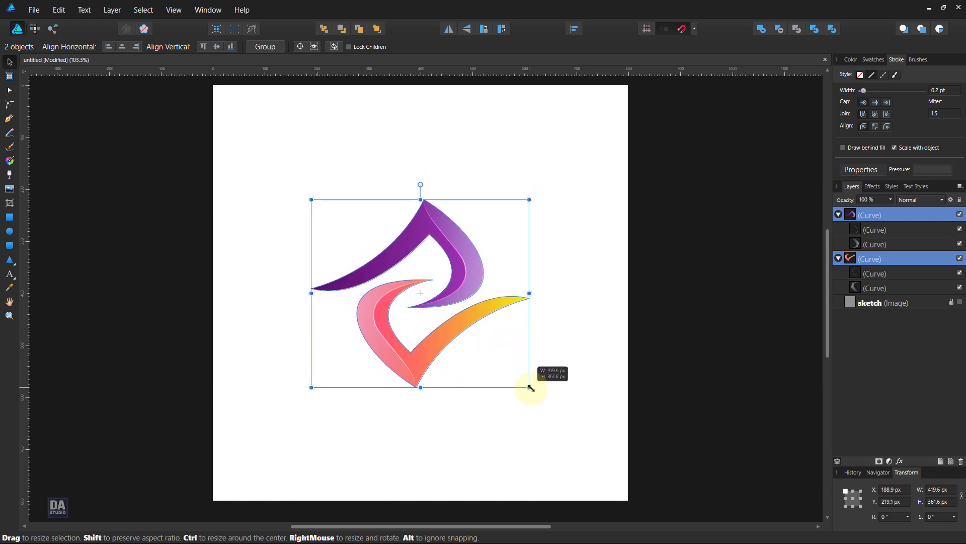
left_click(558, 368)
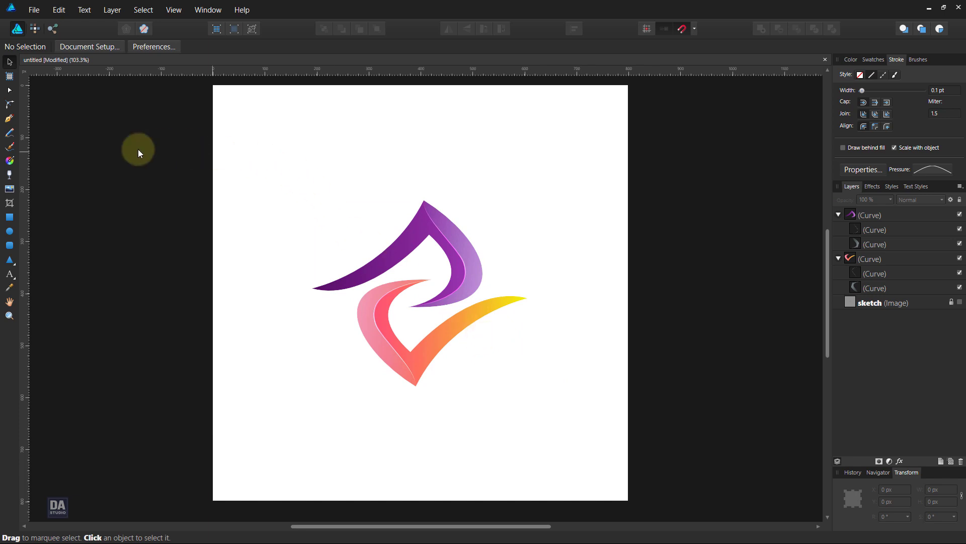
left_click(9, 217)
- Draw a rectangle over the whole page with dark navy fill and outline
left_click_drag(213, 86, 628, 501)
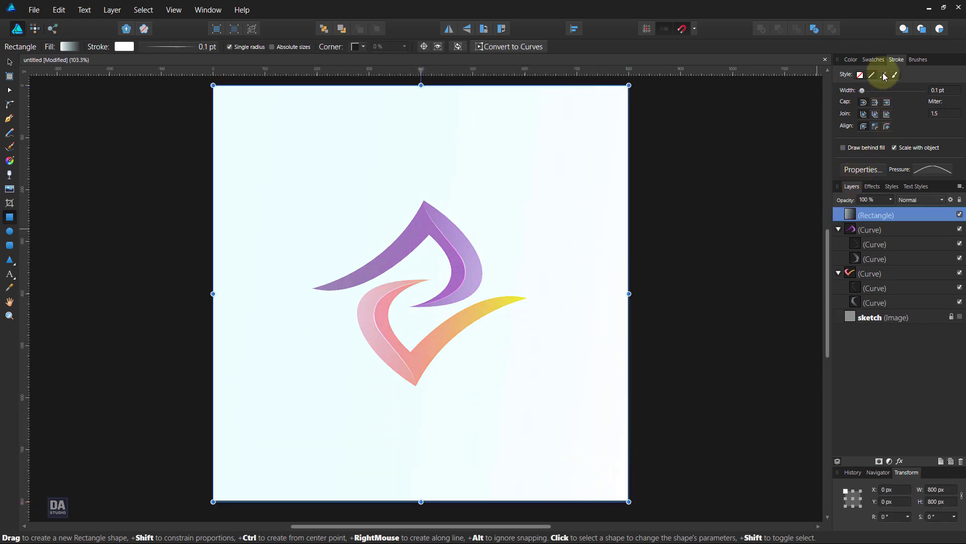
left_click(874, 60)
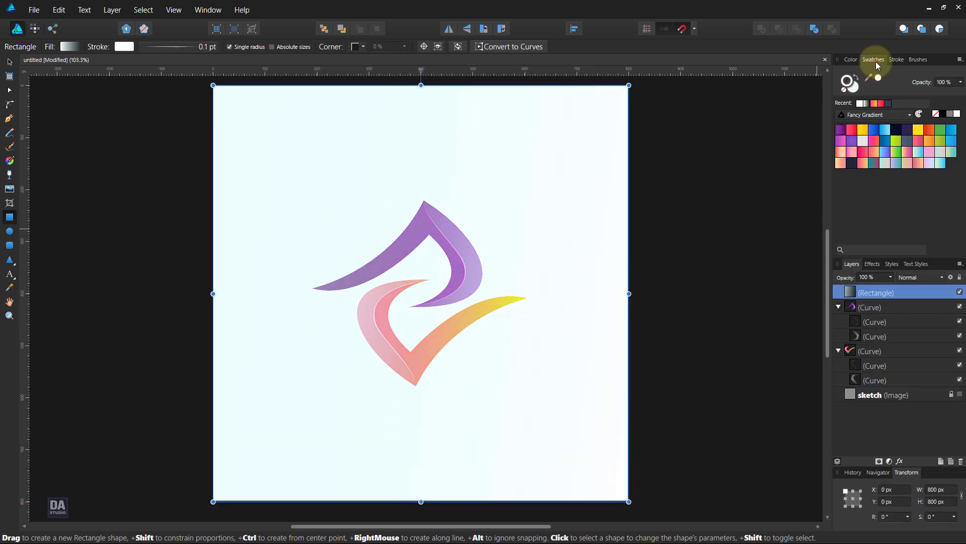
left_click(895, 131)
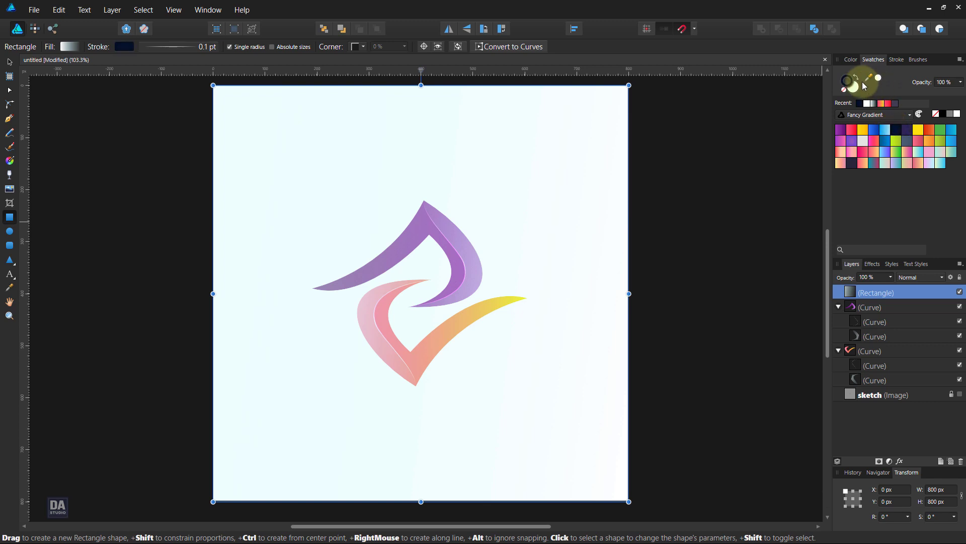
left_click(898, 132)
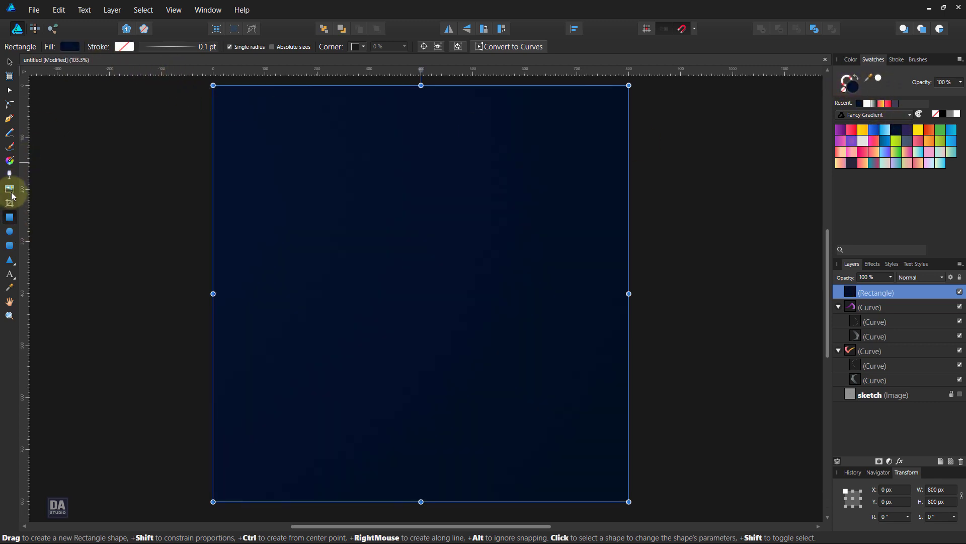
- Give the rectangle an elliptical gradient glowing from the page centre to the edge
left_click(10, 161)
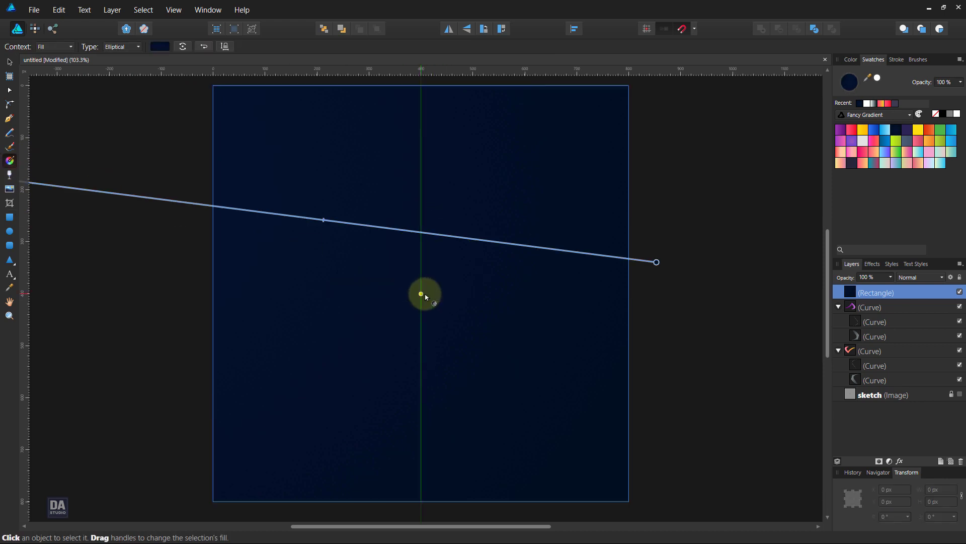
left_click(132, 47)
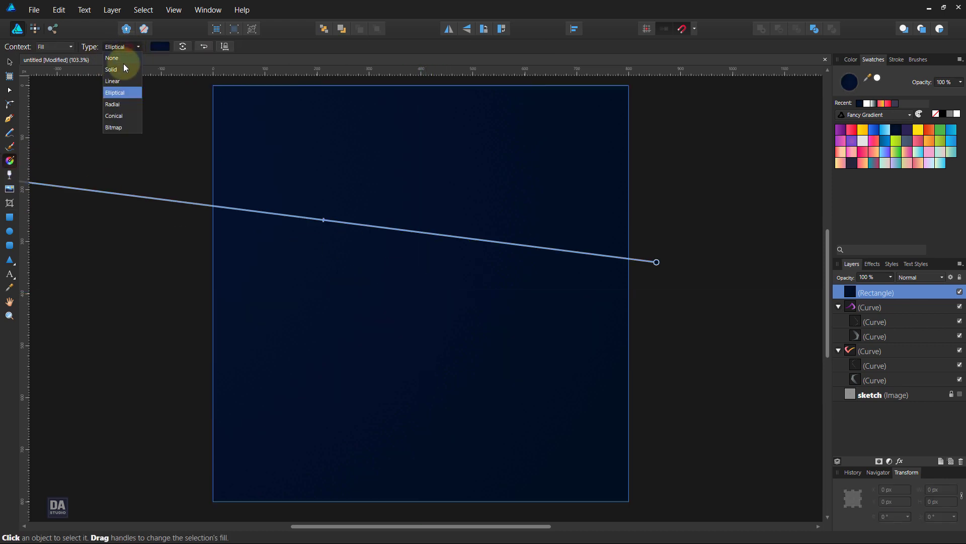
left_click(124, 93)
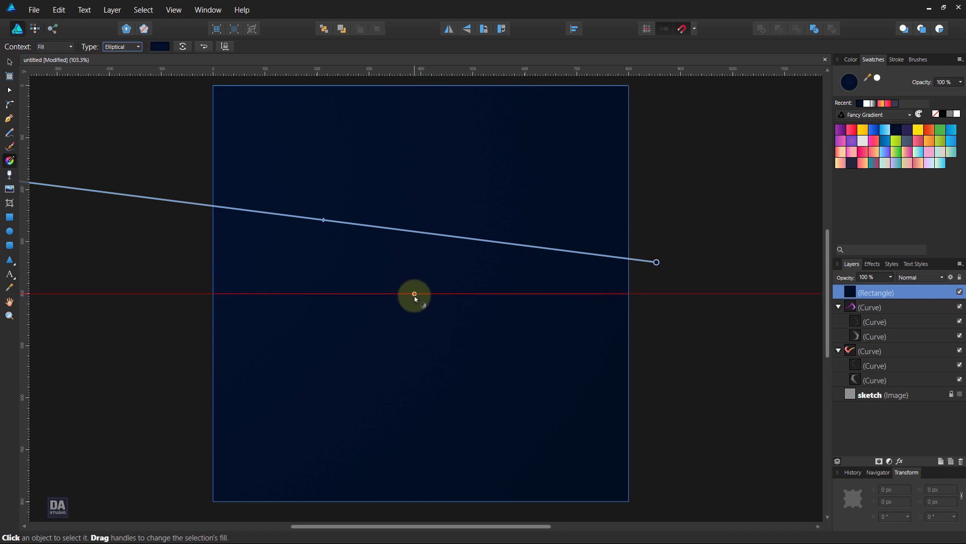
left_click_drag(421, 294, 629, 294)
left_click_drag(524, 293, 515, 293)
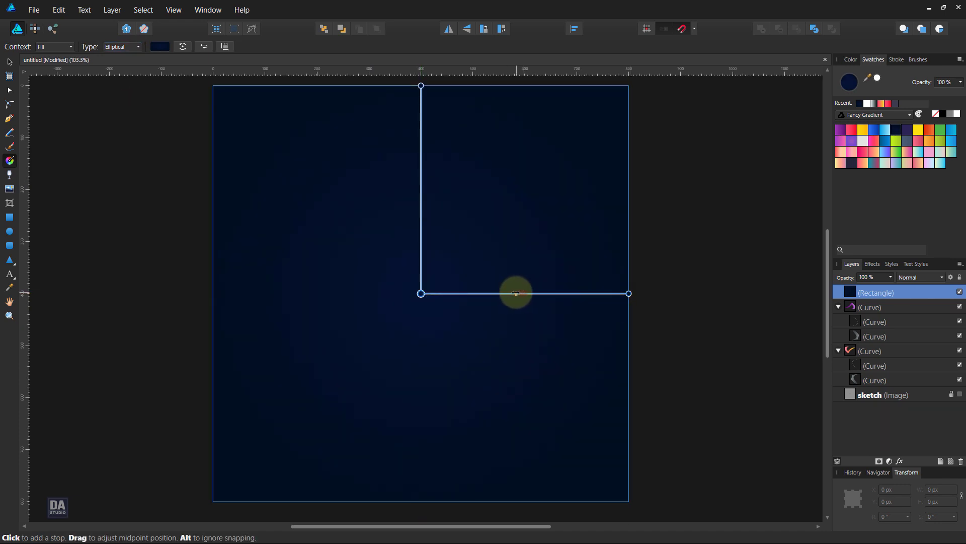
left_click(10, 62)
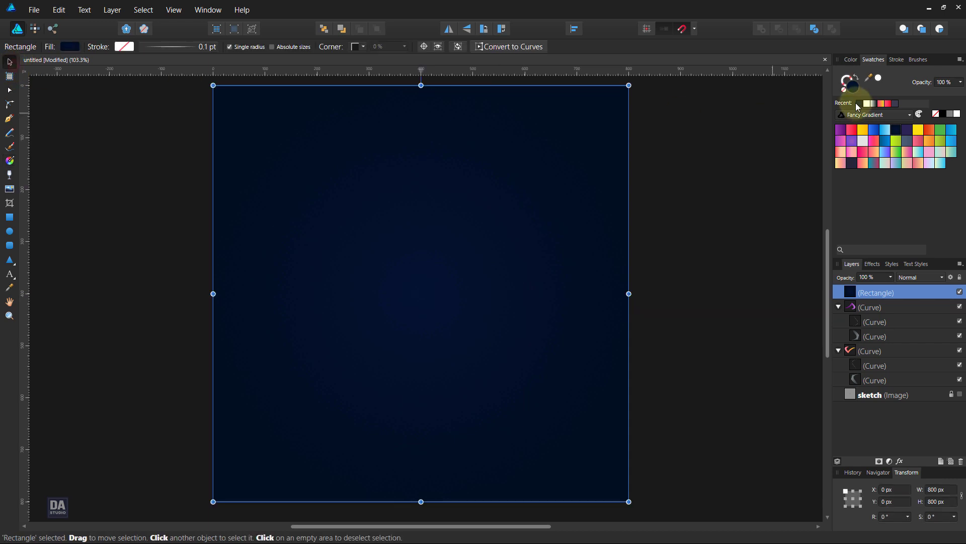
- Add 17% noise to the navy fill and enlarge the background past the page edges
left_click(858, 61)
left_click_drag(858, 174, 868, 175)
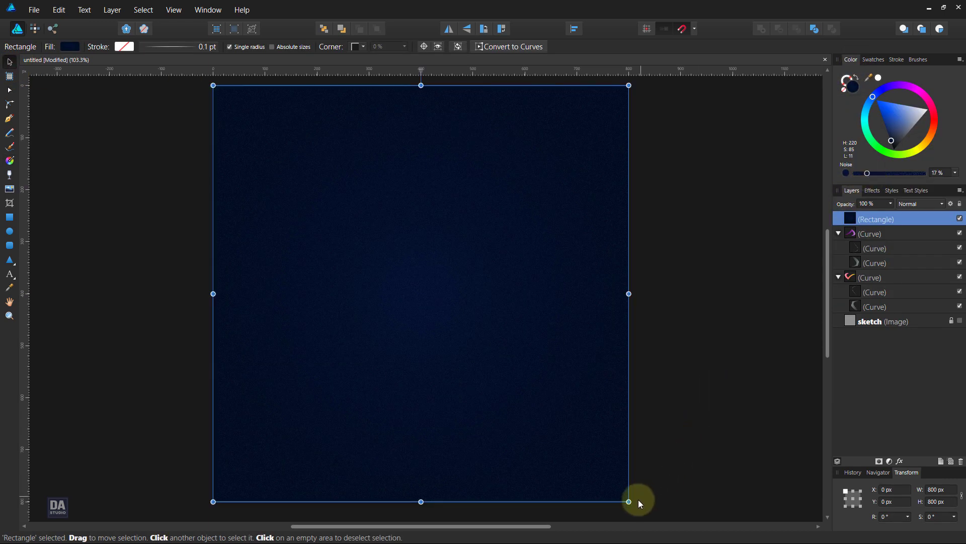
left_click_drag(628, 501, 637, 510)
- Send the navy background rectangle behind the logo
left_click(671, 463)
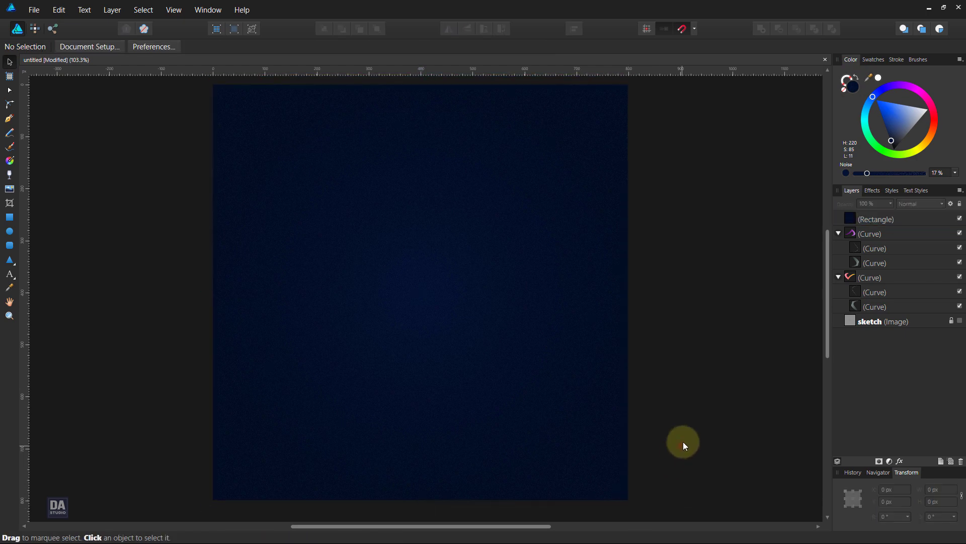
left_click(890, 218)
right_click(575, 242)
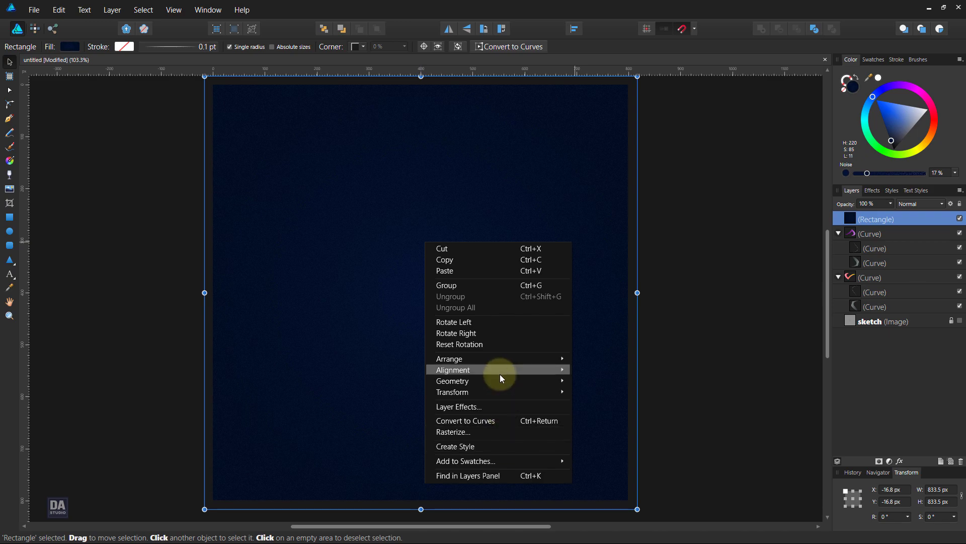
mouse_move(449, 358)
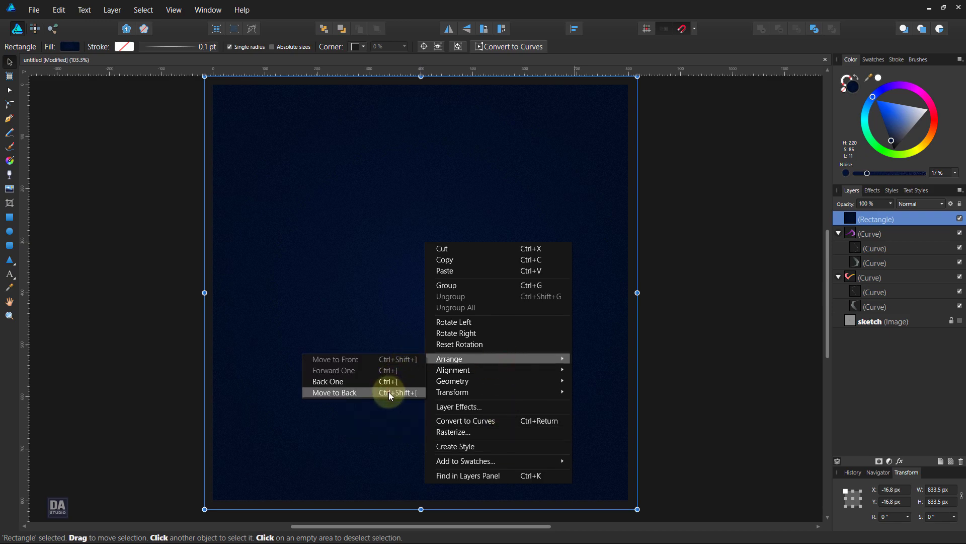
left_click(389, 392)
left_click(717, 308)
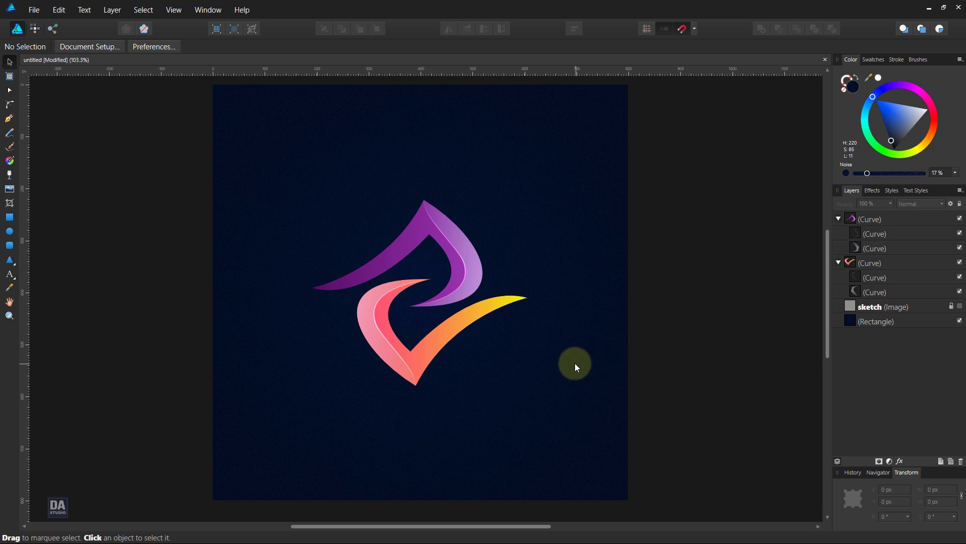
- Re-angle the purple arm's gradient and shift its midpoint toward the tip
left_click(376, 274)
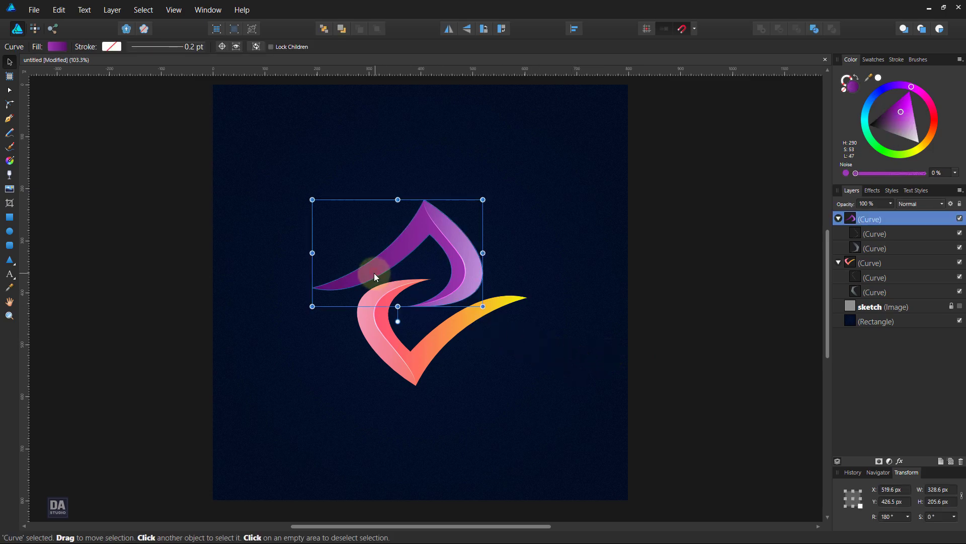
left_click(9, 160)
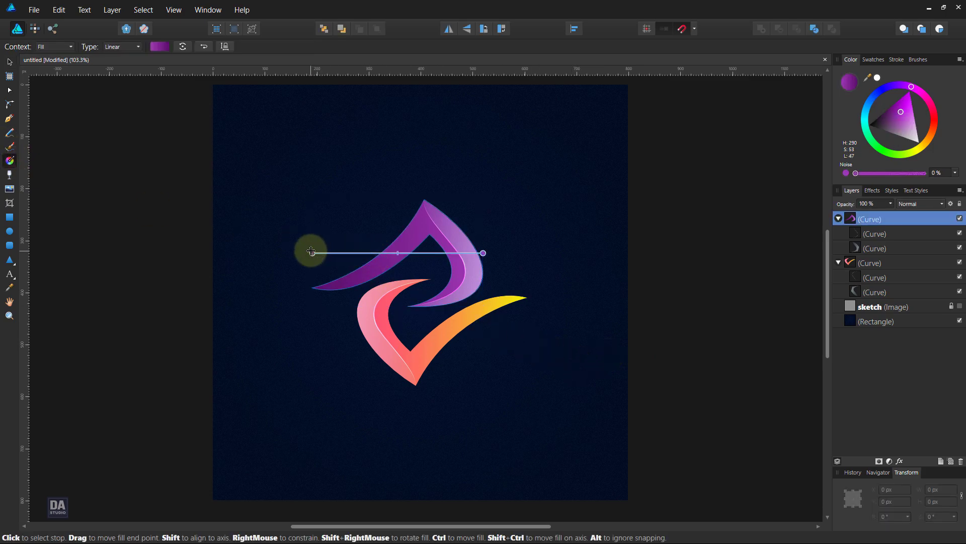
left_click_drag(312, 253, 333, 280)
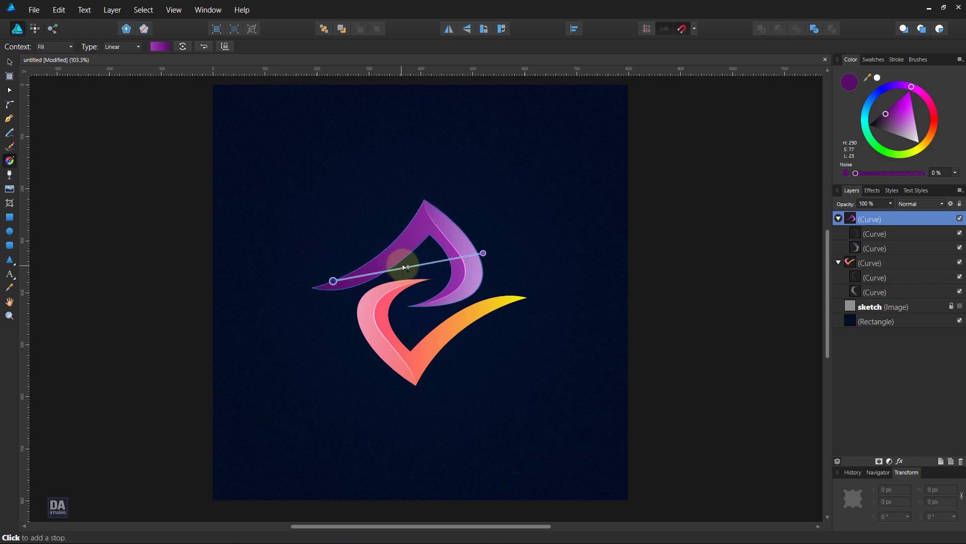
left_click_drag(405, 268, 420, 265)
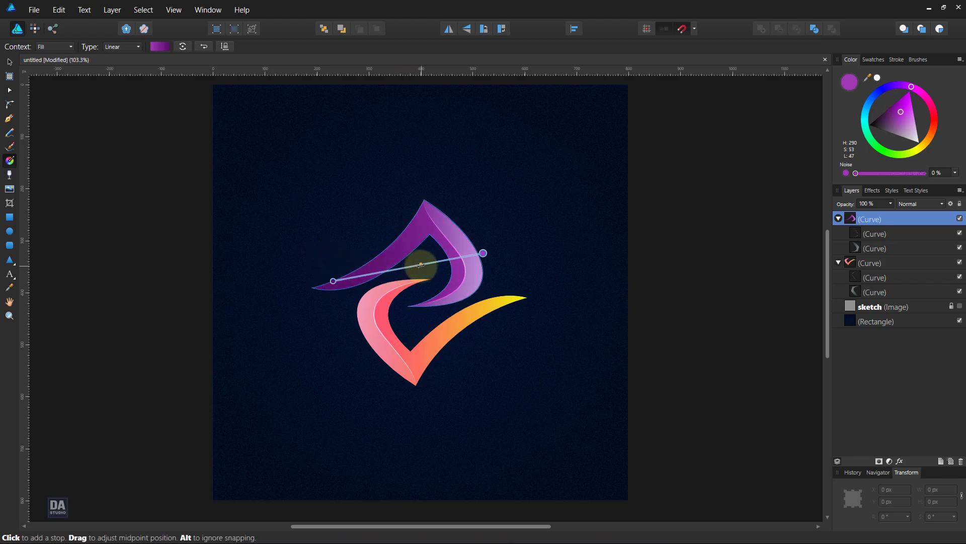
- Lock the navy background rectangle in the Layers panel
left_click(9, 61)
left_click(266, 251)
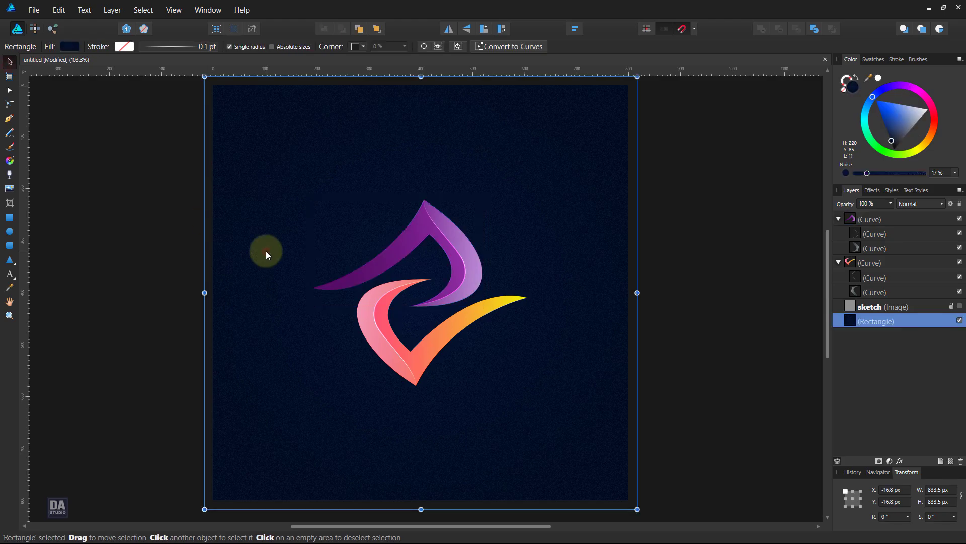
left_click(959, 204)
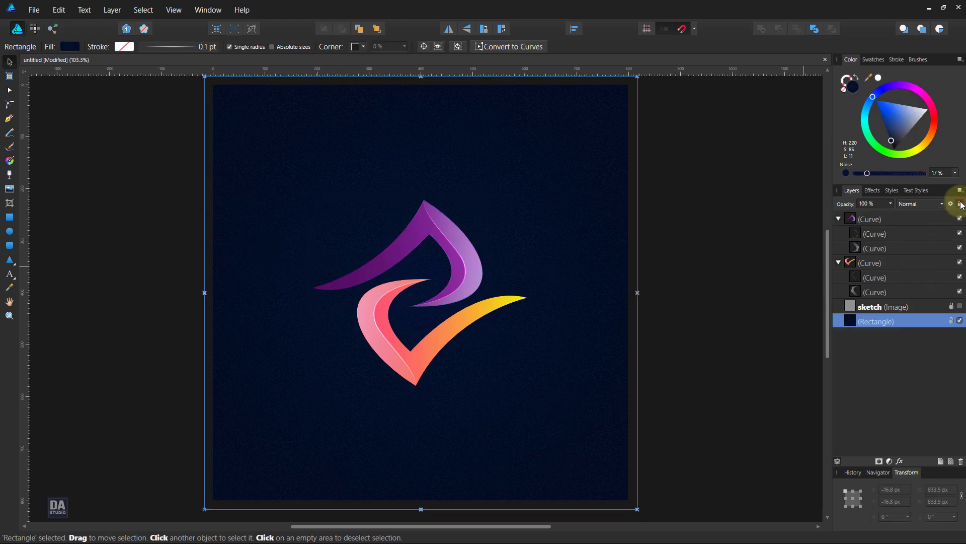
- Shrink the logo slightly around its centre and move it up a little
left_click(612, 255)
left_click_drag(564, 170, 268, 437)
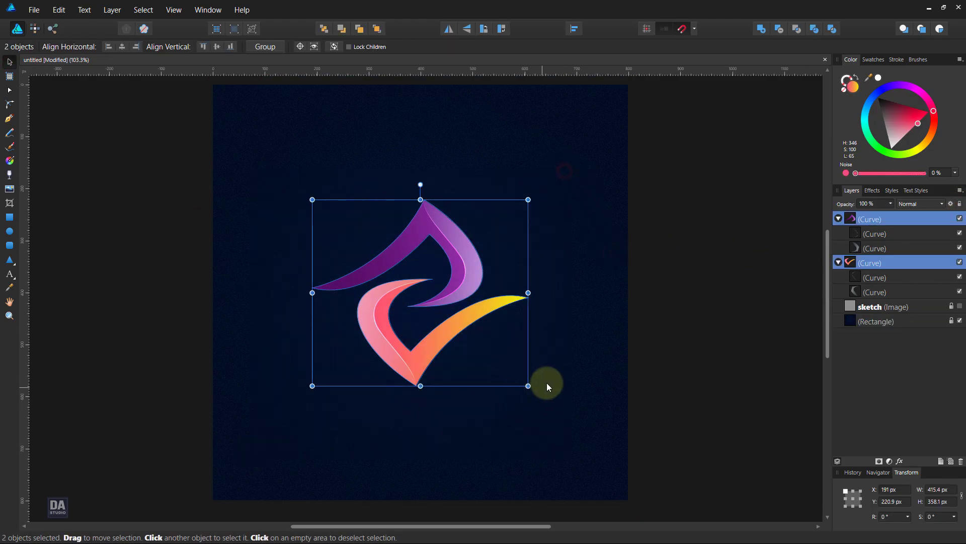
left_click_drag(528, 386, 519, 379)
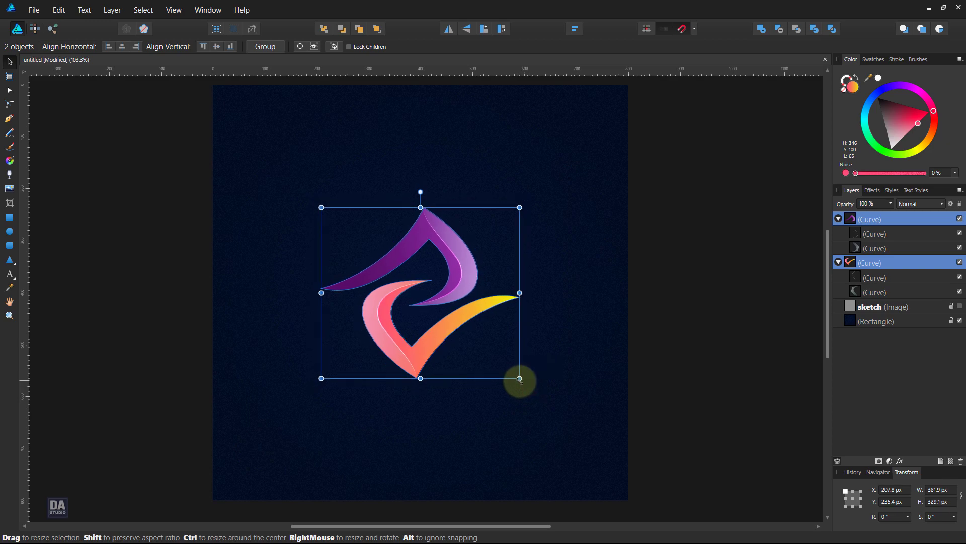
left_click_drag(427, 356, 426, 349)
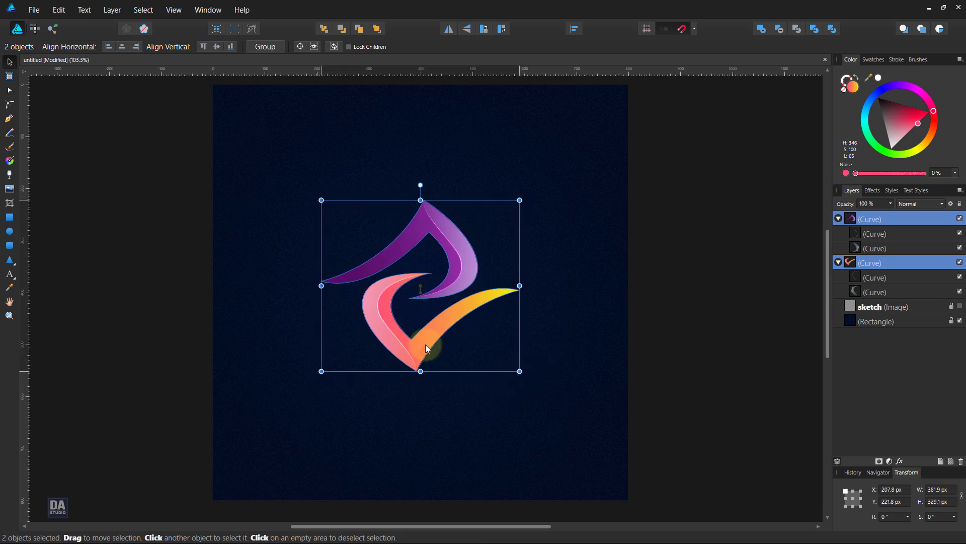
left_click(485, 378)
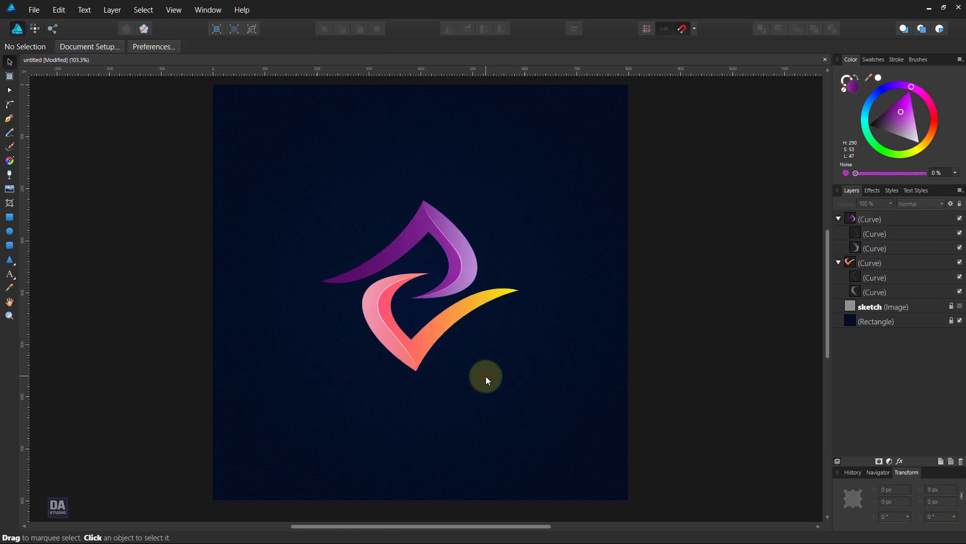
- Draw a circle near the page's top-left with a near-black gradient end stop
left_click(9, 231)
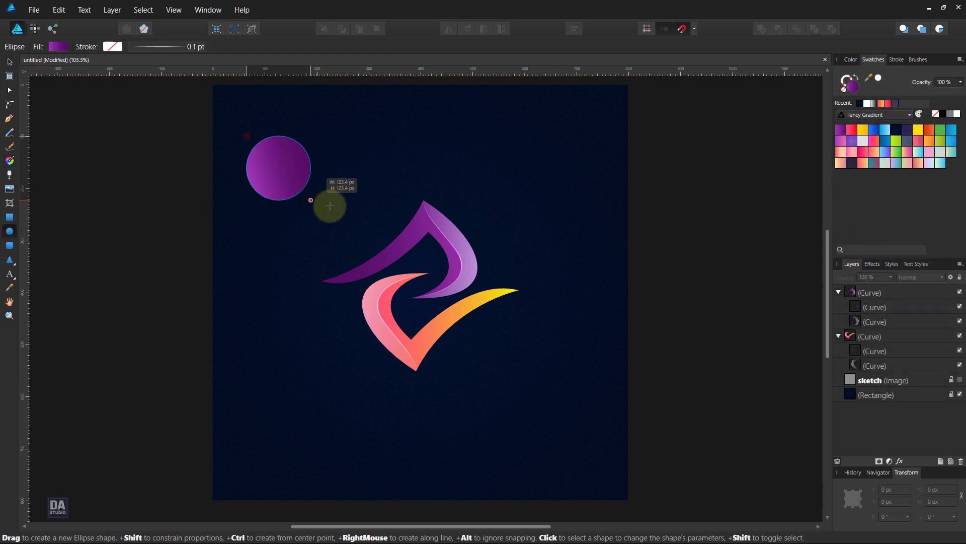
left_click_drag(247, 137, 397, 242)
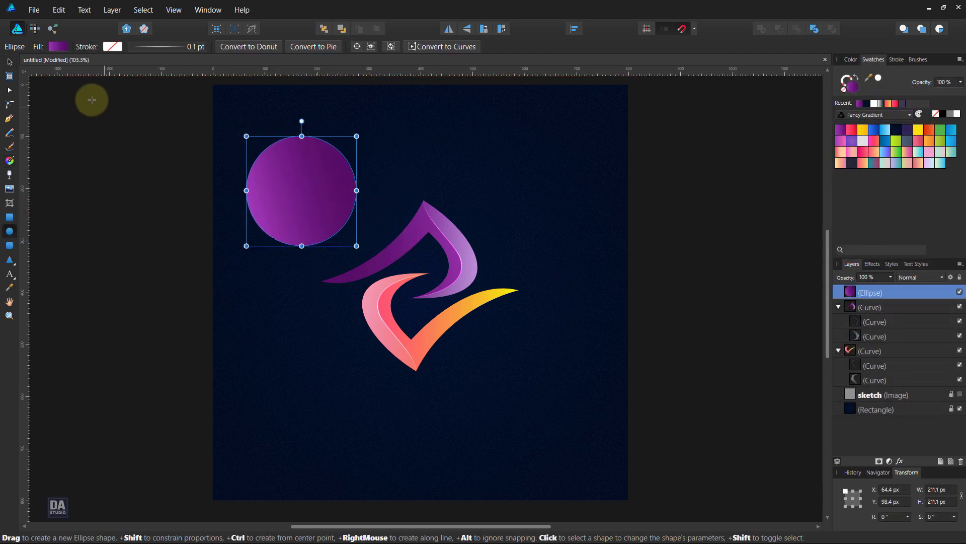
left_click(58, 46)
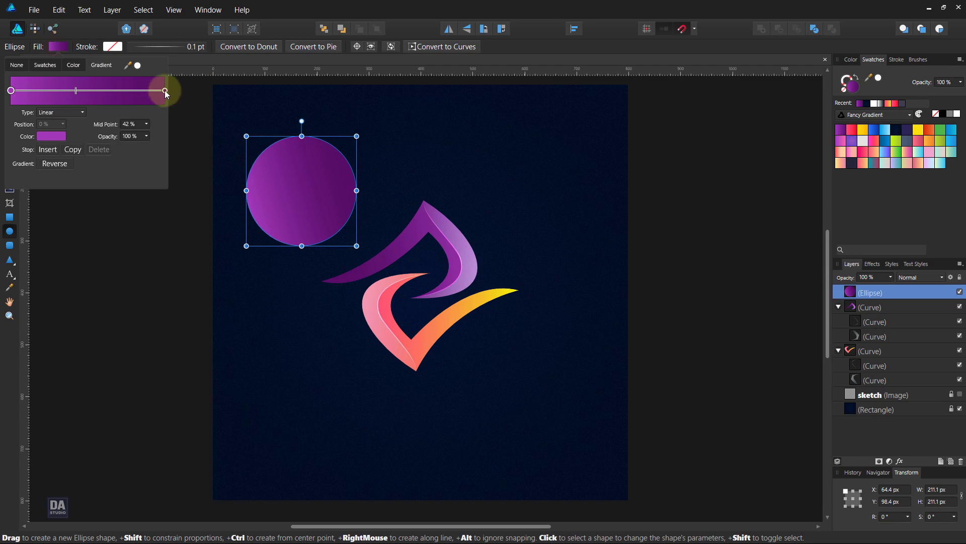
left_click(164, 90)
left_click(52, 136)
mouse_move(71, 216)
left_mouse_down()
mouse_move(22, 219)
mouse_move(25, 188)
left_mouse_up()
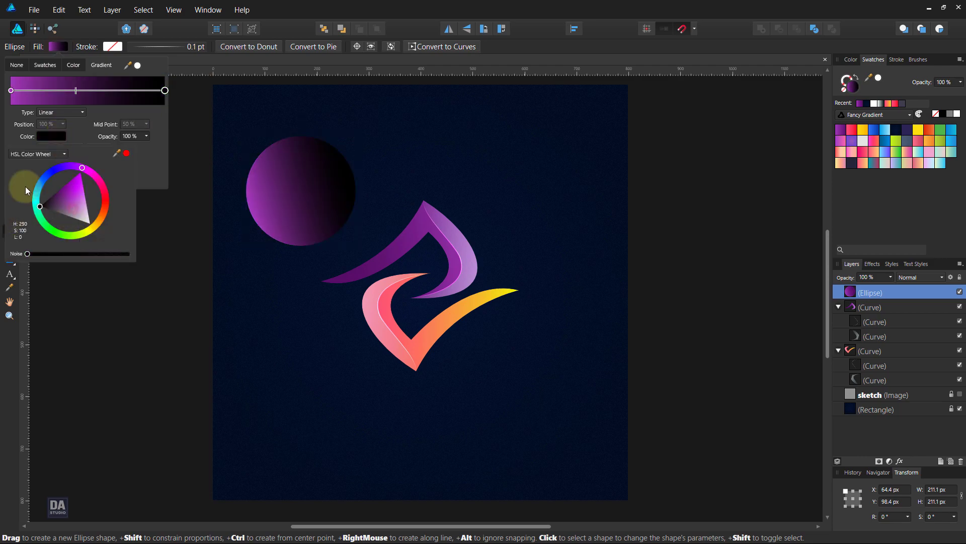
left_click(165, 150)
- Make the gradient's start stop black at 0% opacity
left_click(11, 90)
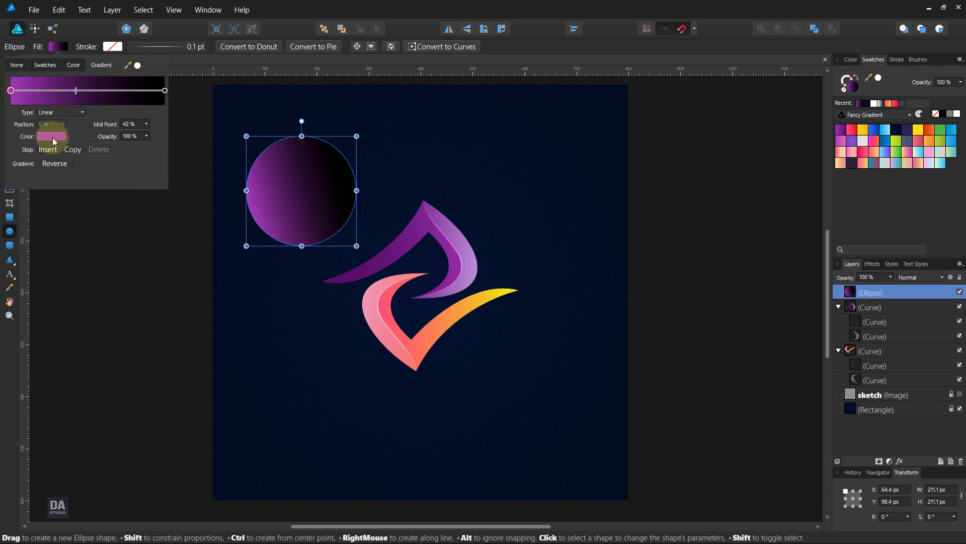
left_click(51, 136)
left_click_drag(56, 195, 11, 222)
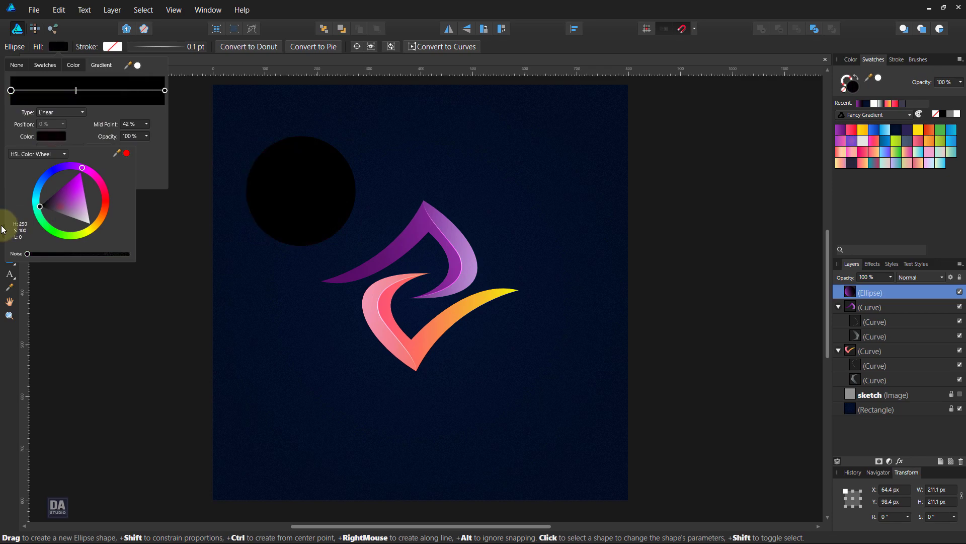
left_click(137, 171)
left_click(147, 137)
left_click_drag(147, 147, 23, 146)
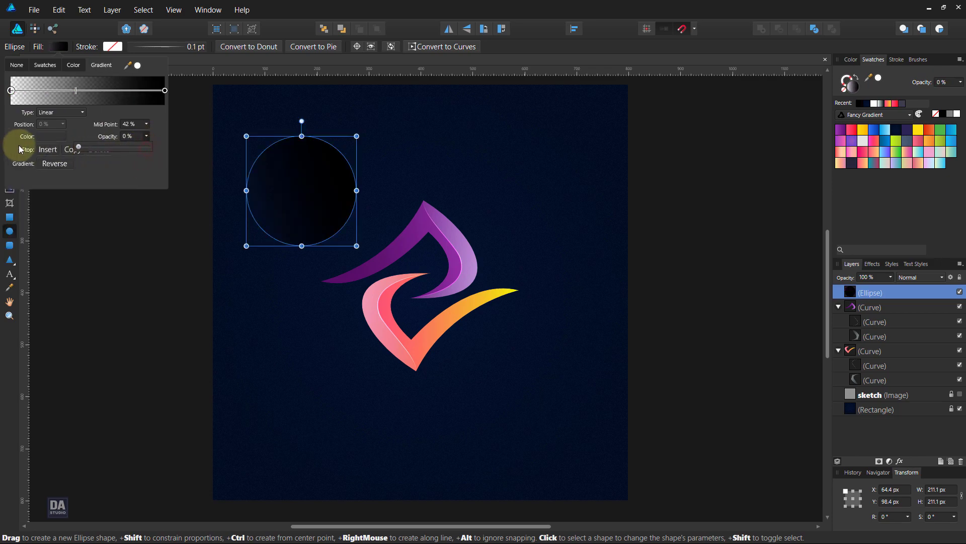
- Make the gradient elliptical from circle centre to edge, reversed so the centre is darkest
left_click(60, 113)
left_click(60, 135)
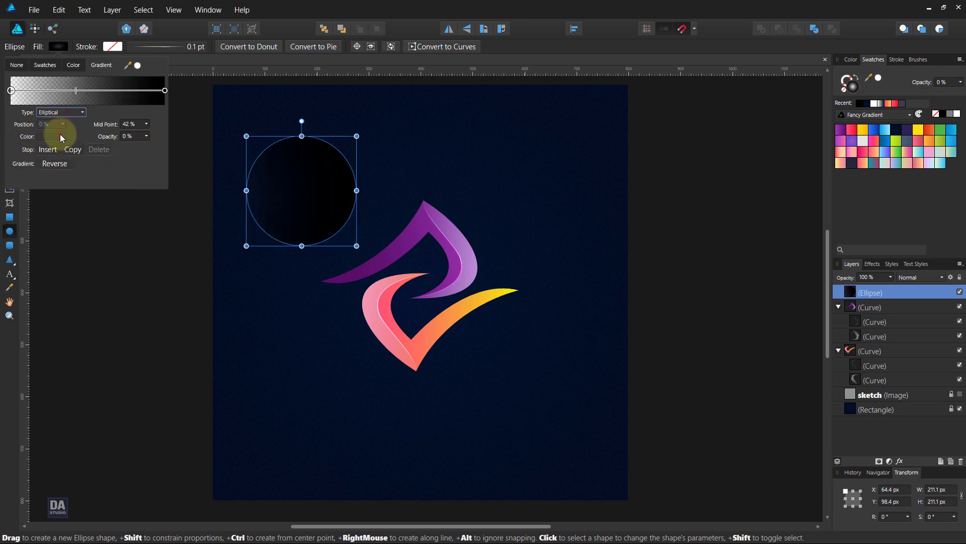
left_click(331, 207)
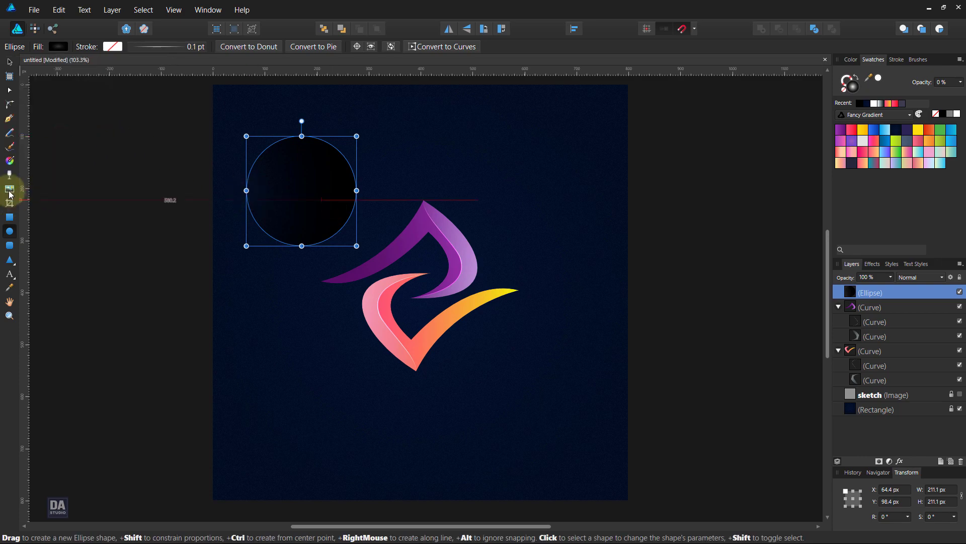
left_click(10, 161)
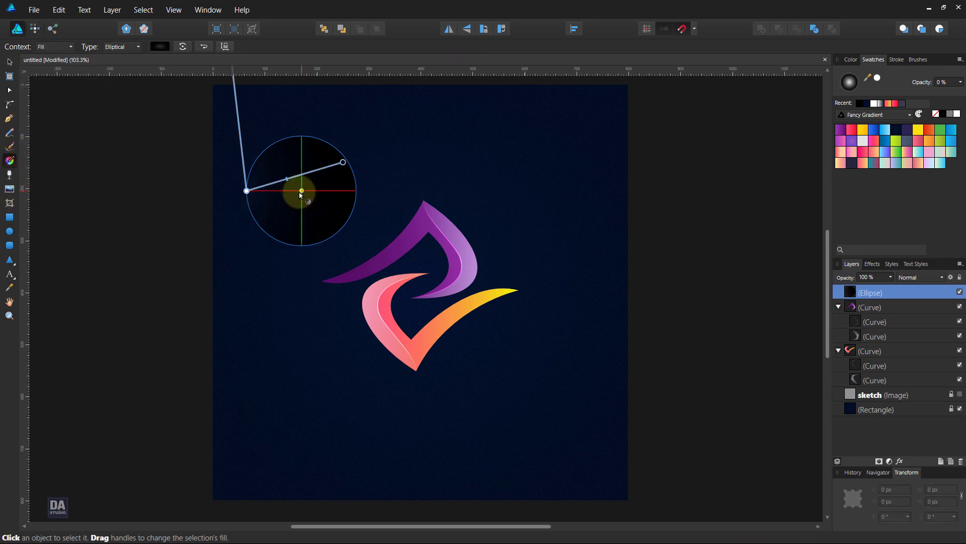
left_click_drag(302, 191, 356, 191)
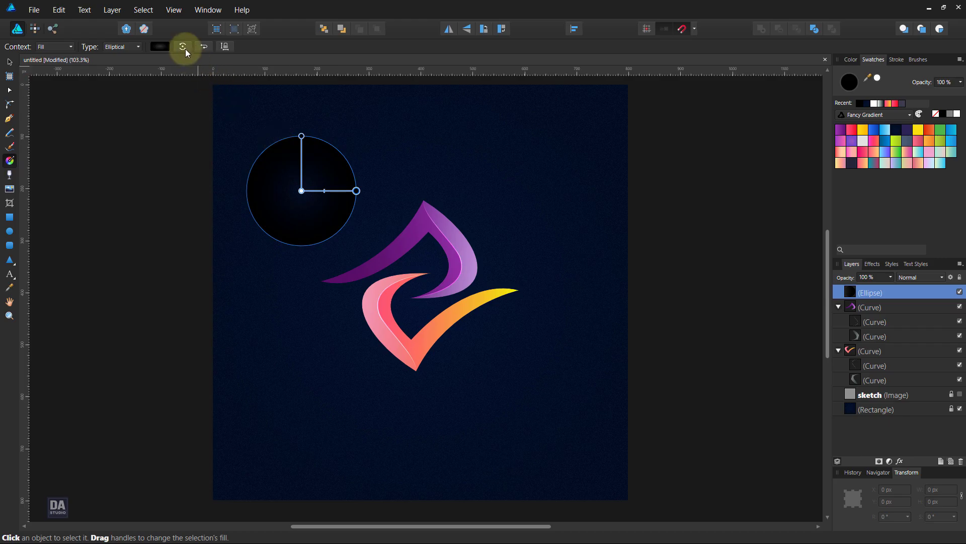
left_click(198, 45)
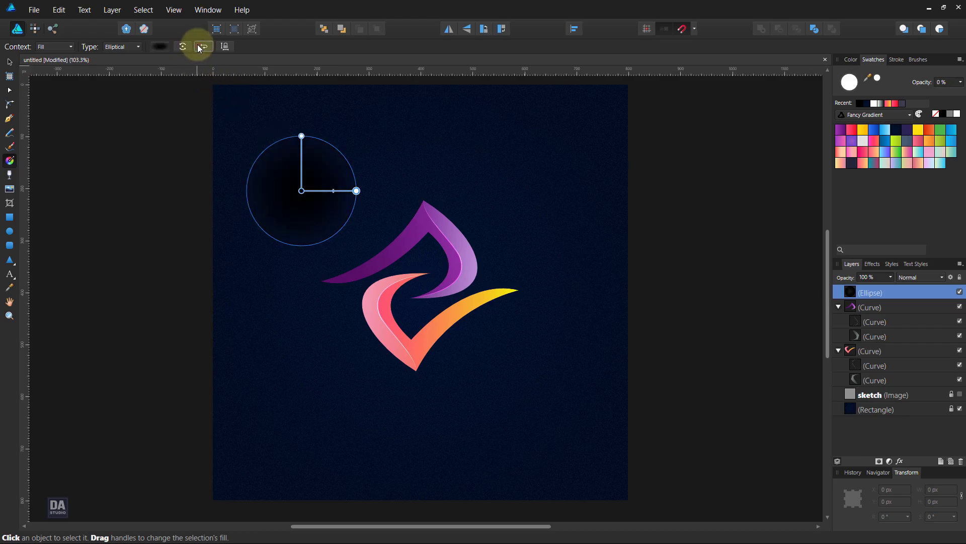
left_click(9, 62)
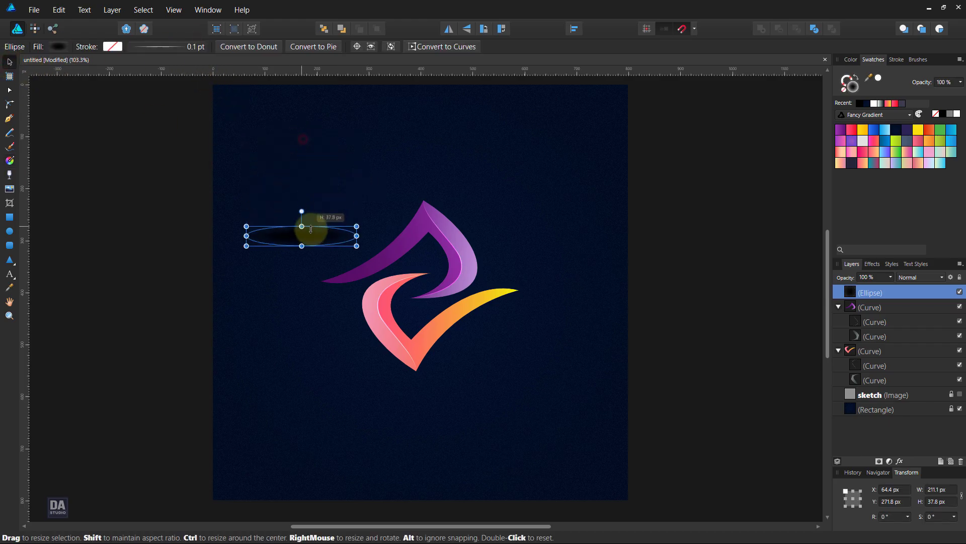
- Flatten the circle into a thin ellipse under the logo with Gaussian Blur and 50% opacity
mouse_move(305, 144)
left_mouse_down()
mouse_move(308, 225)
mouse_move(434, 388)
mouse_move(534, 401)
mouse_move(519, 401)
left_mouse_up()
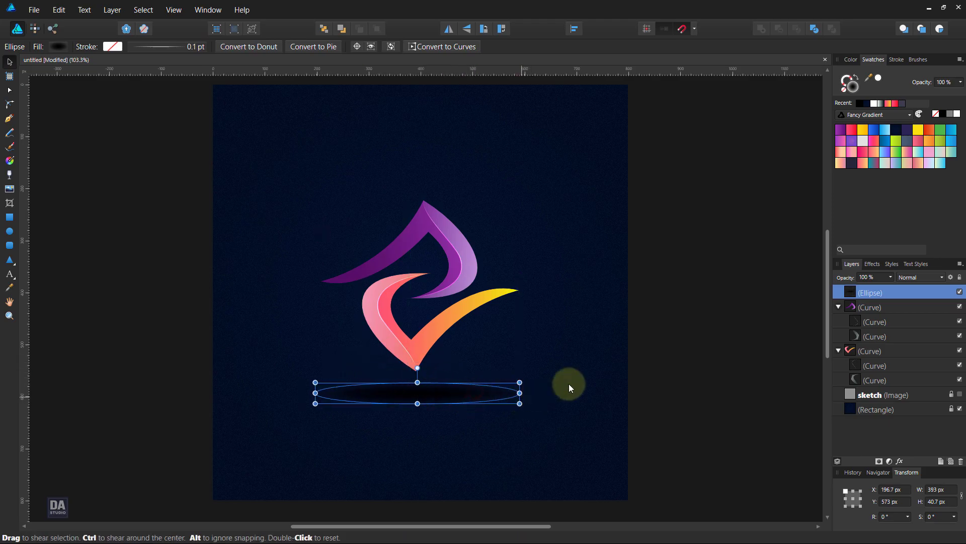
left_click(900, 461)
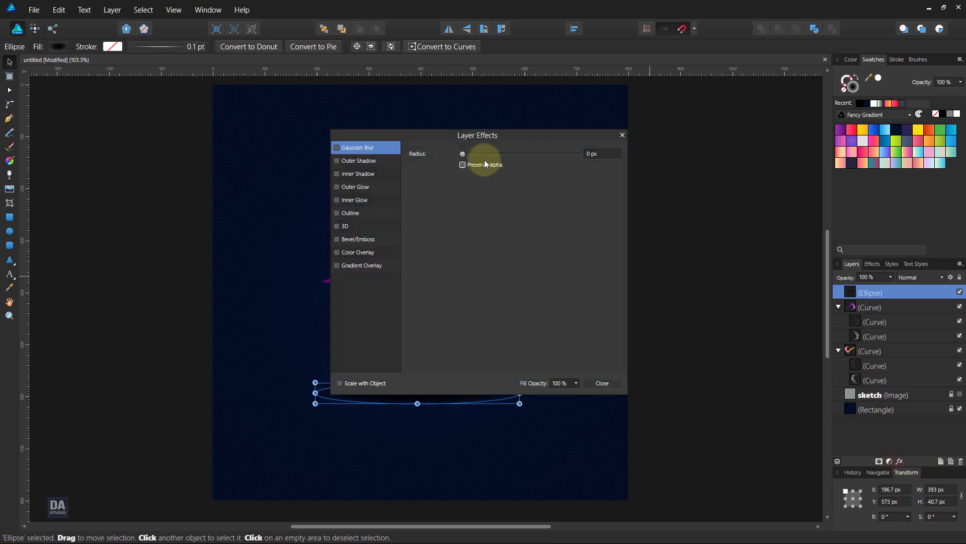
mouse_move(498, 136)
left_mouse_down()
mouse_move(670, 127)
mouse_move(659, 146)
mouse_move(699, 148)
left_mouse_up()
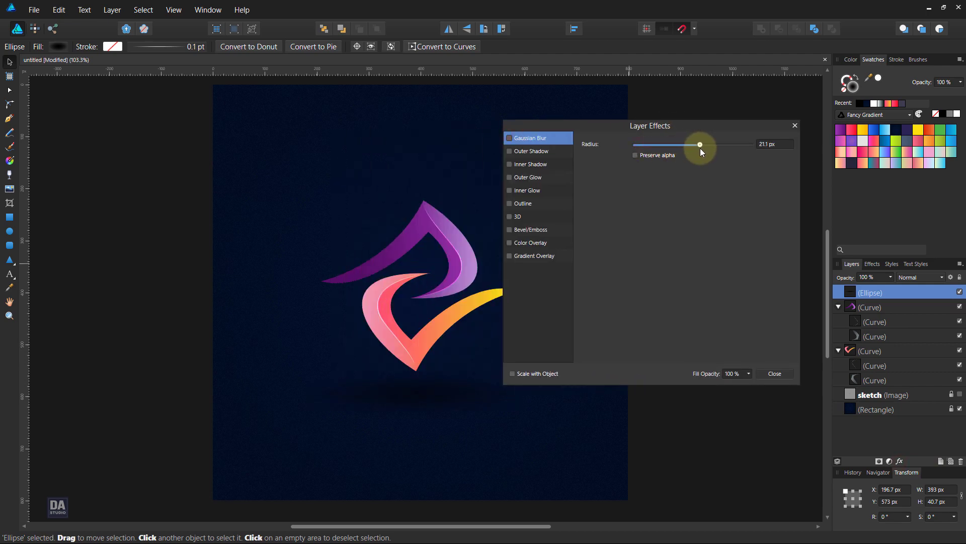
left_click(773, 374)
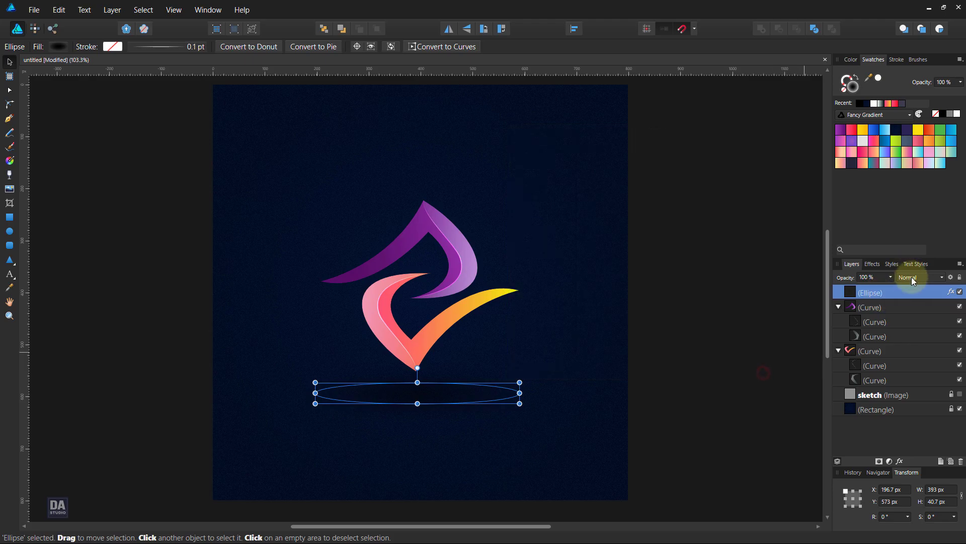
left_click_drag(871, 288, 857, 289)
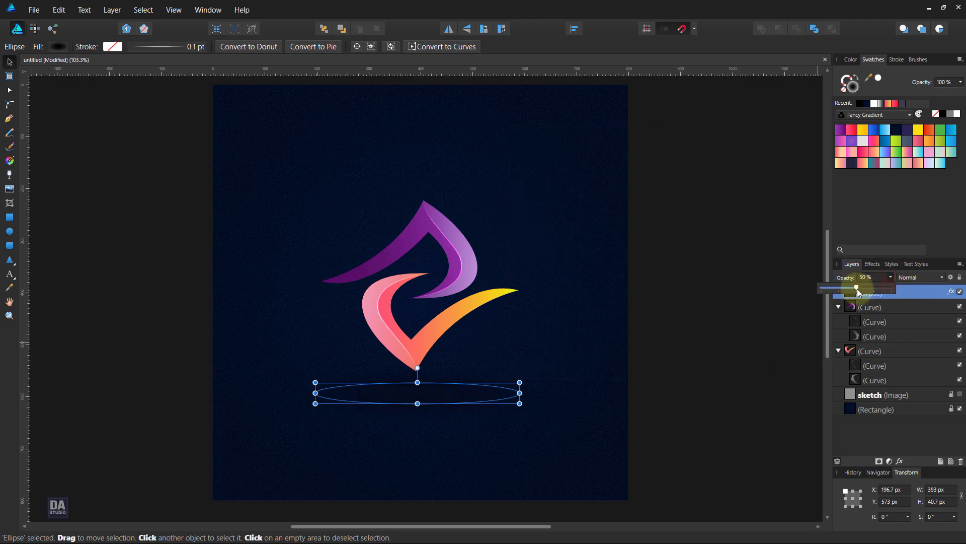
left_click(711, 285)
- Set the shadow ellipse's blend mode to Multiply at 75% opacity
scroll(357, 382, "down", 5)
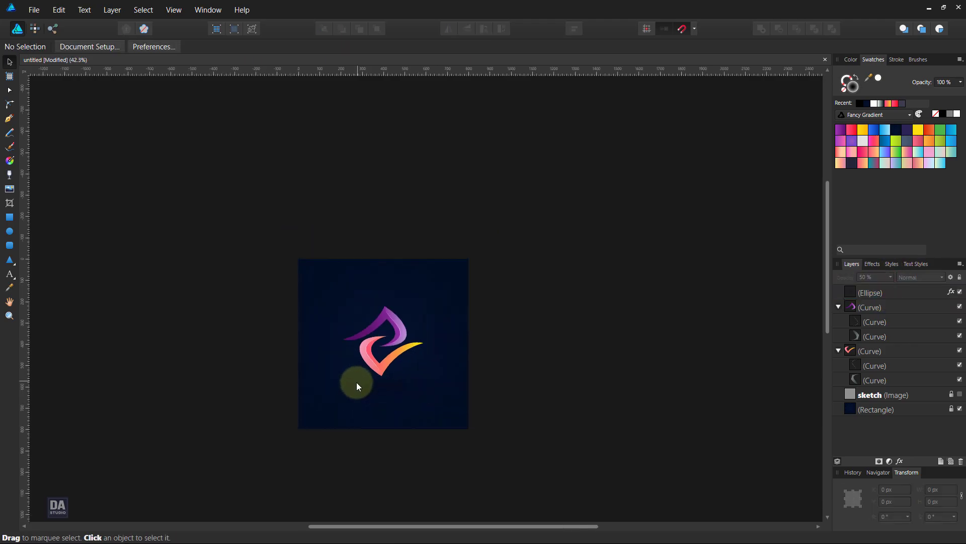
scroll(369, 384, "up", 5)
left_click(408, 337)
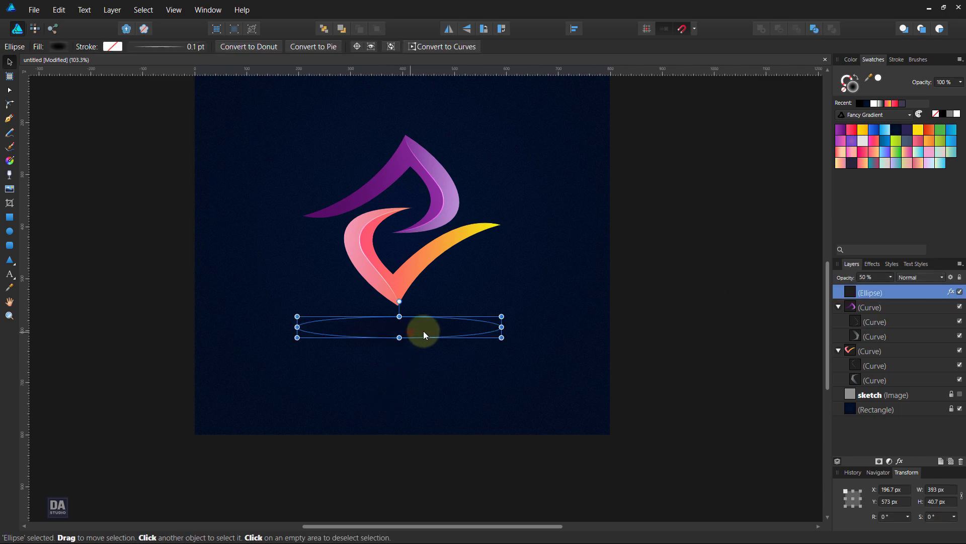
left_click(919, 277)
left_click(919, 322)
left_click(891, 277)
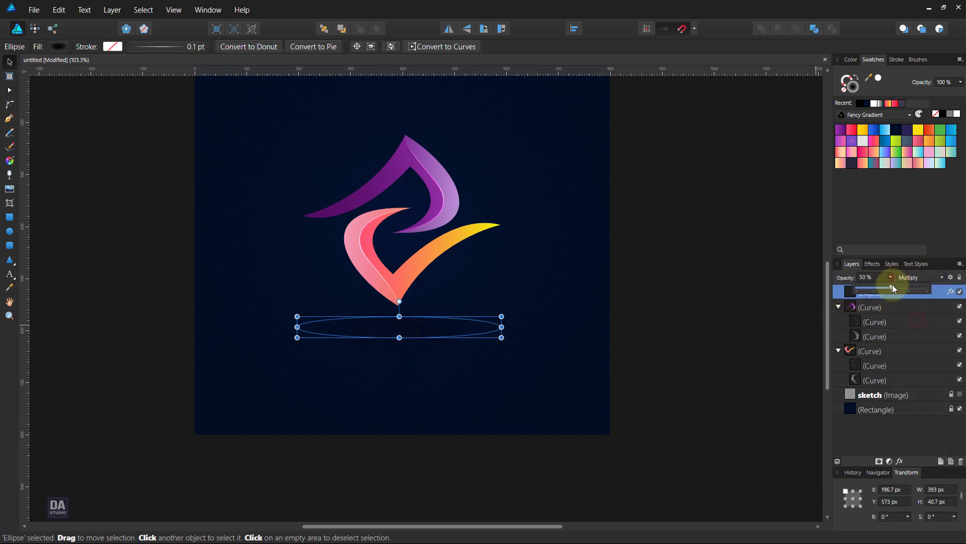
left_click(657, 312)
scroll(471, 272, "down", 5)
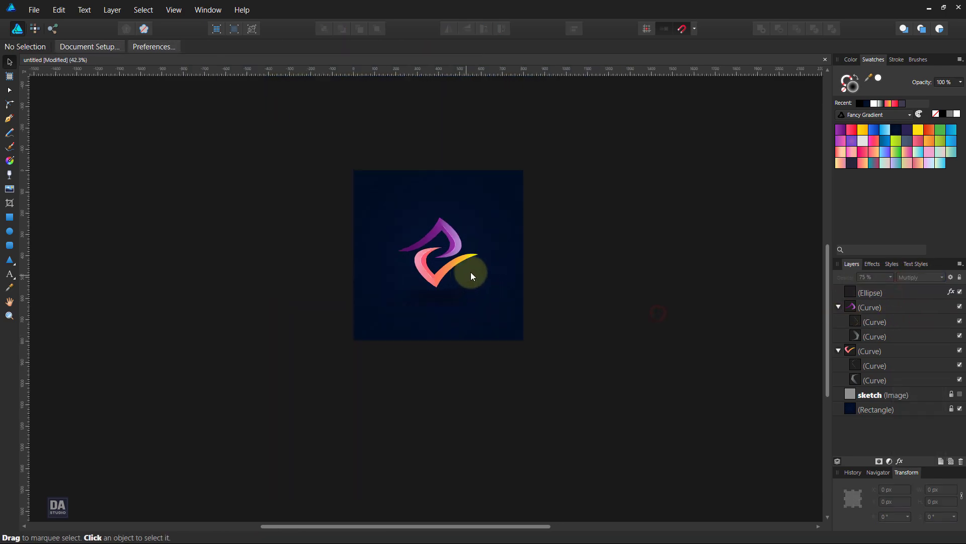
scroll(425, 176, "up", 4)
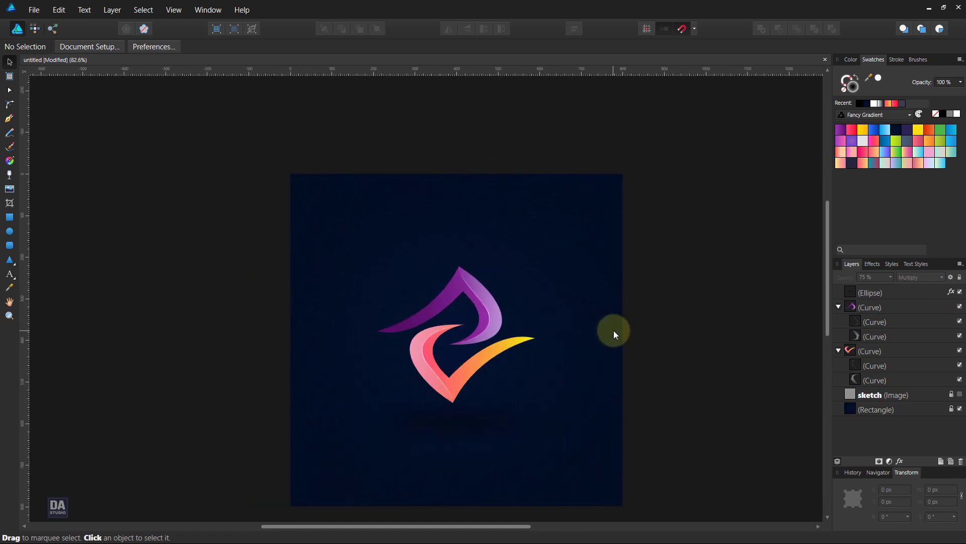
scroll(613, 334, "up", 1)
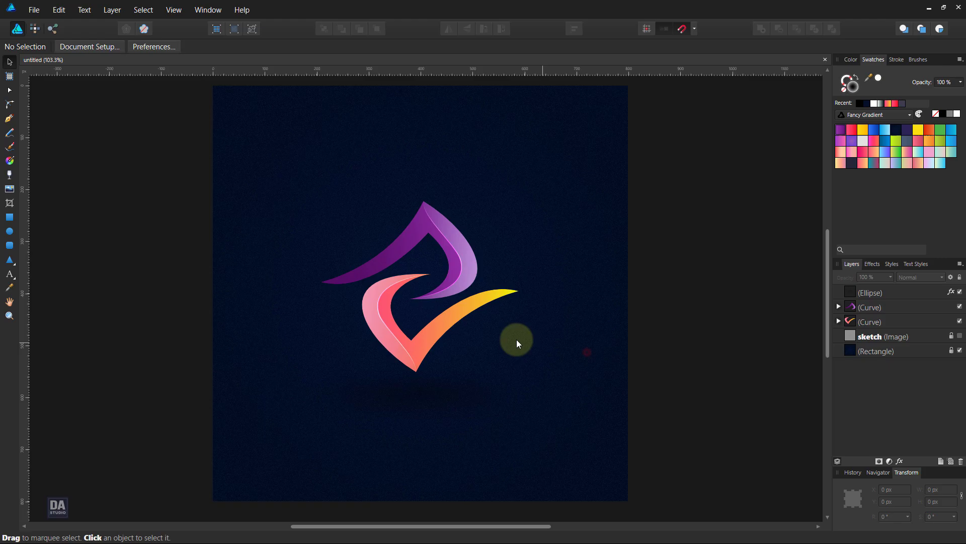
- Rotate the pink-orange and purple arms together by 60° and re-centre the mark
left_click(457, 327)
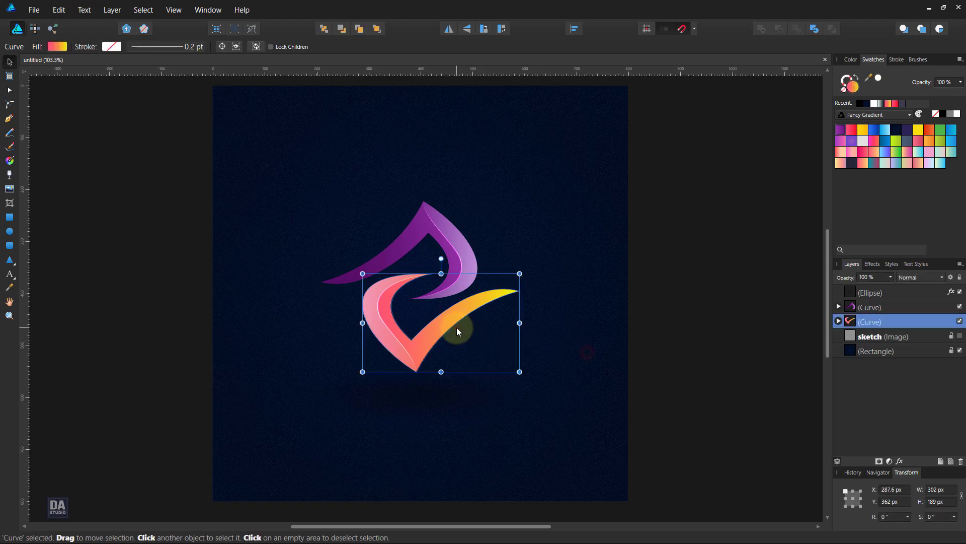
left_click(460, 260, "shift")
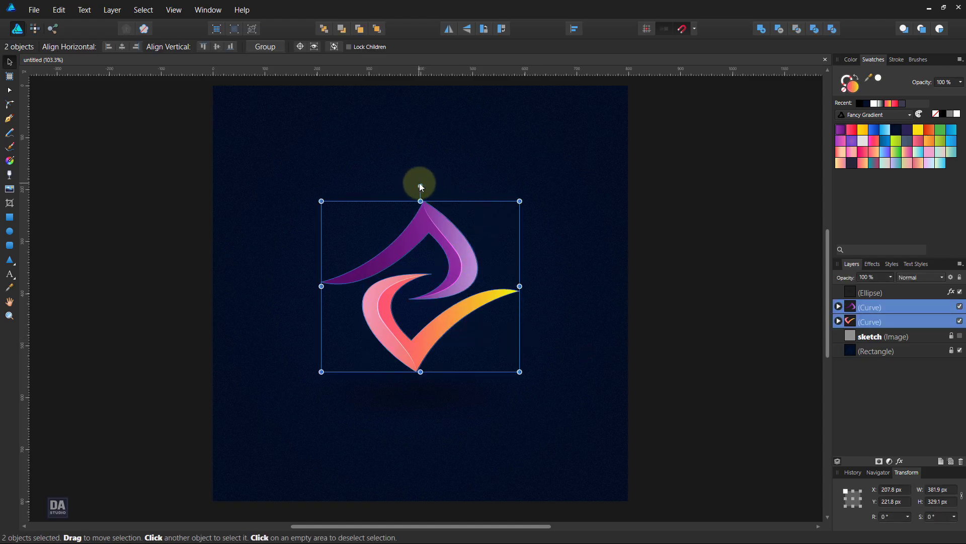
left_click_drag(419, 186, 333, 227)
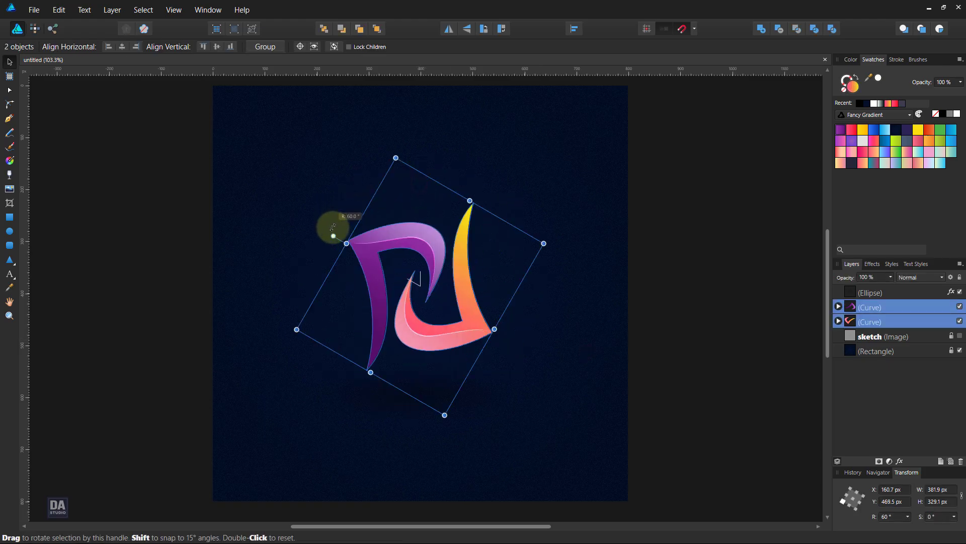
left_click_drag(463, 349, 463, 338)
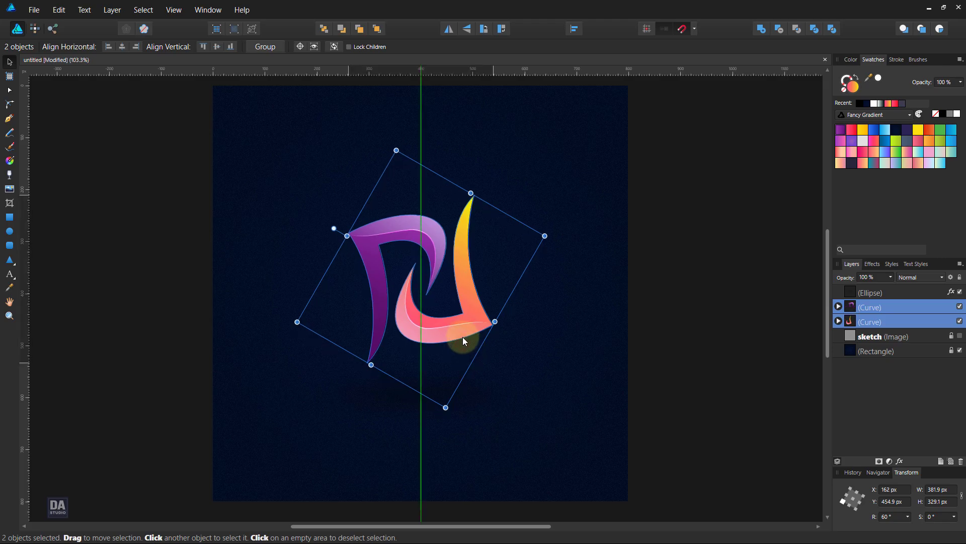
left_click(556, 344)
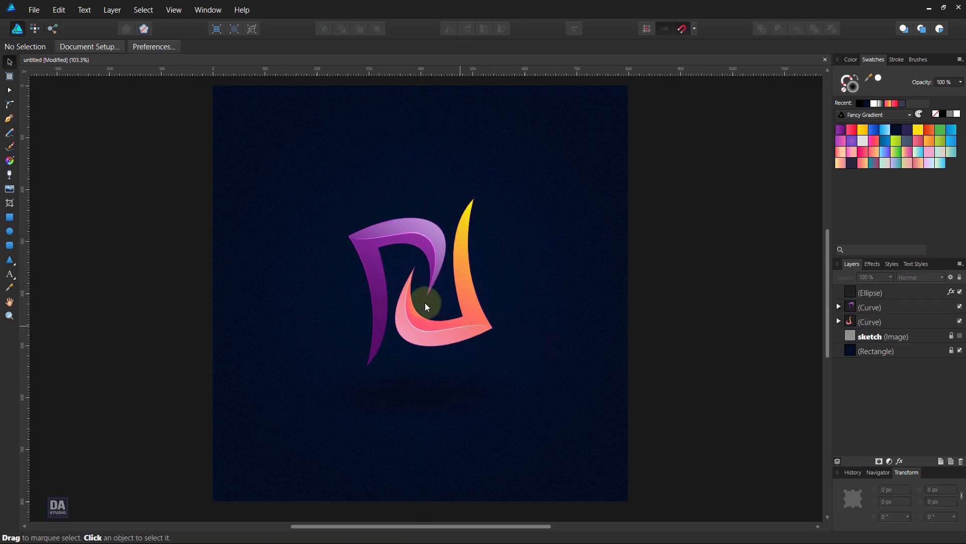
scroll(415, 291, "up", 3)
- Give the purple arm a green gradient and shift its first stop's hue to cyan
left_click(372, 301)
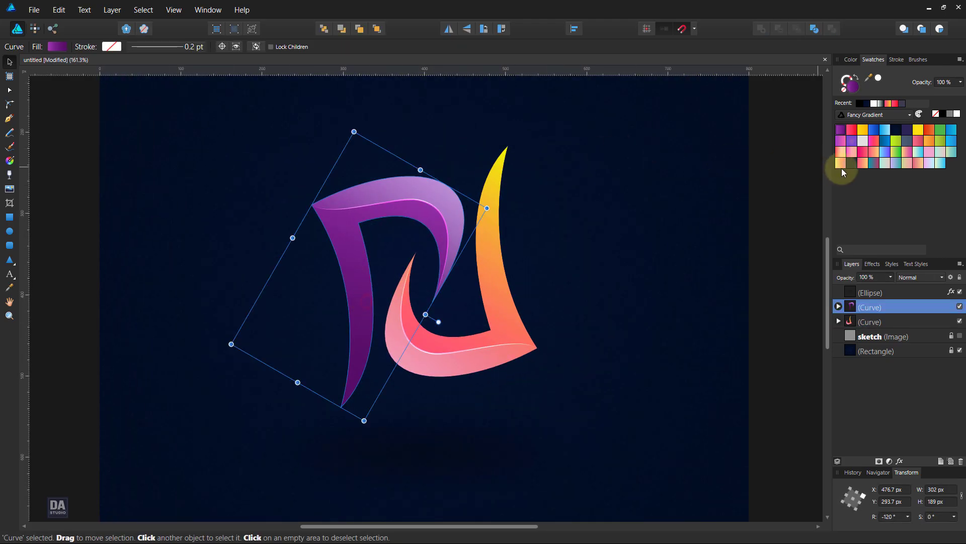
left_click(896, 141)
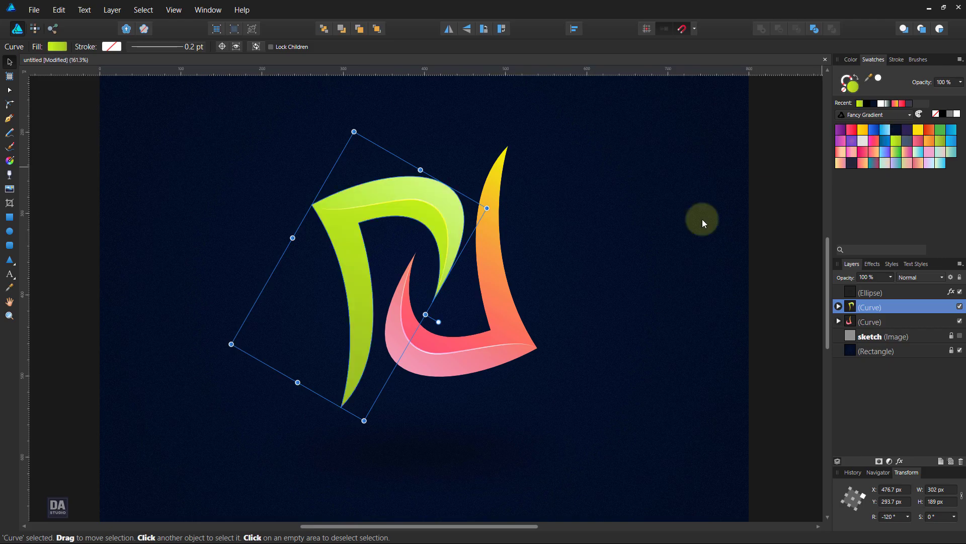
left_click(55, 48)
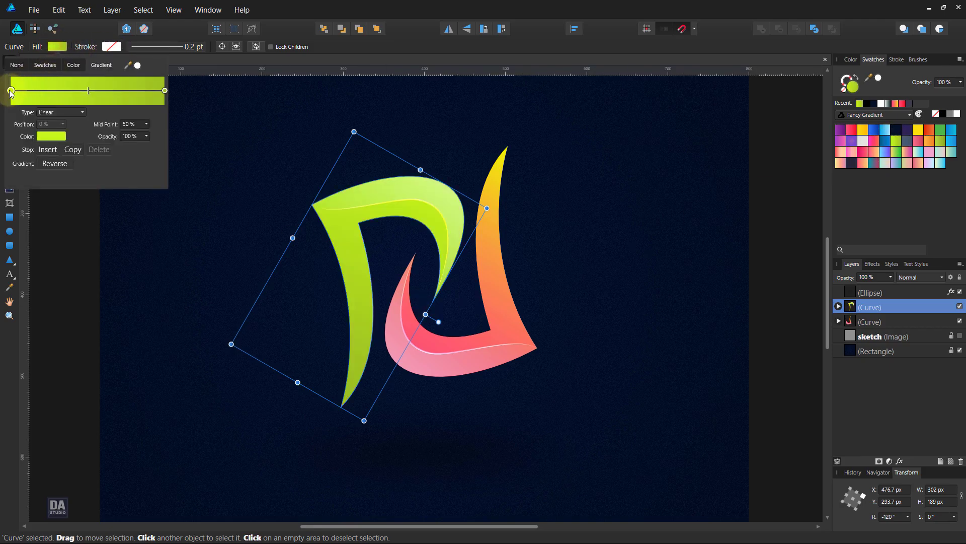
left_click(37, 137)
mouse_move(74, 235)
left_mouse_down()
mouse_move(8, 189)
mouse_move(13, 198)
left_mouse_up()
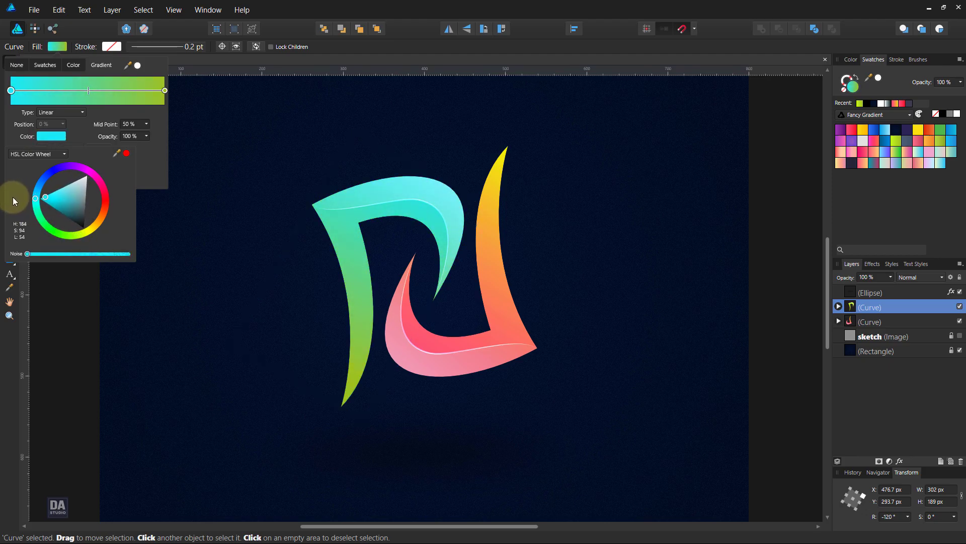
left_click(179, 336)
scroll(182, 342, "down", 3)
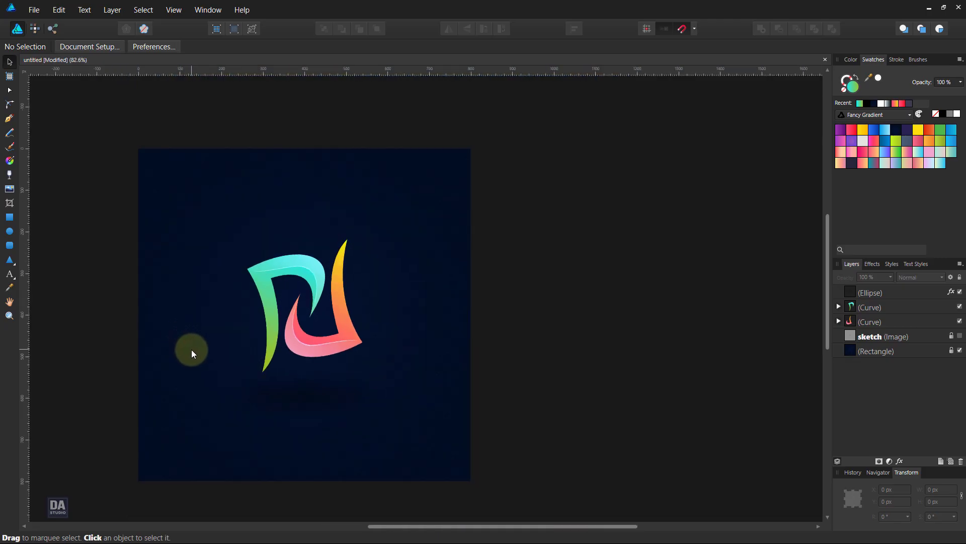
key("ctrl+0")
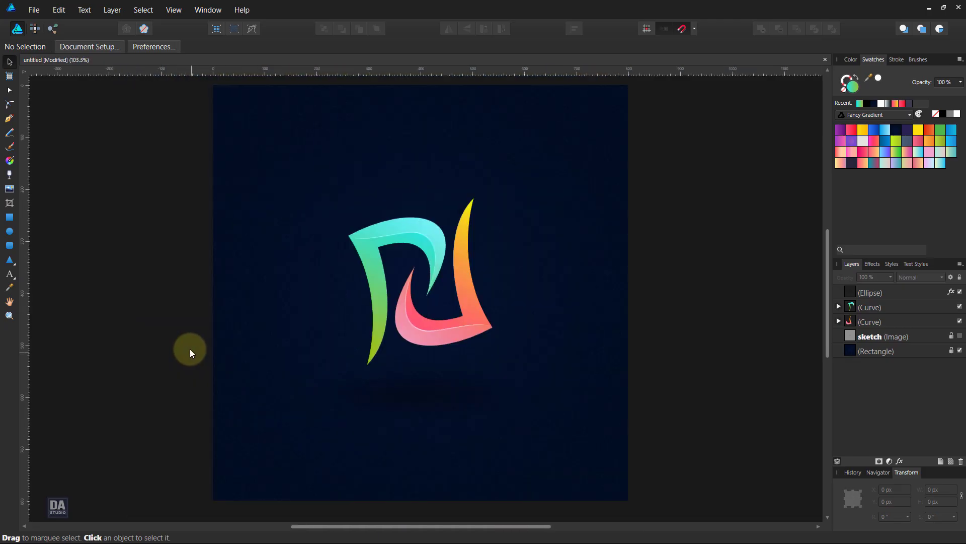